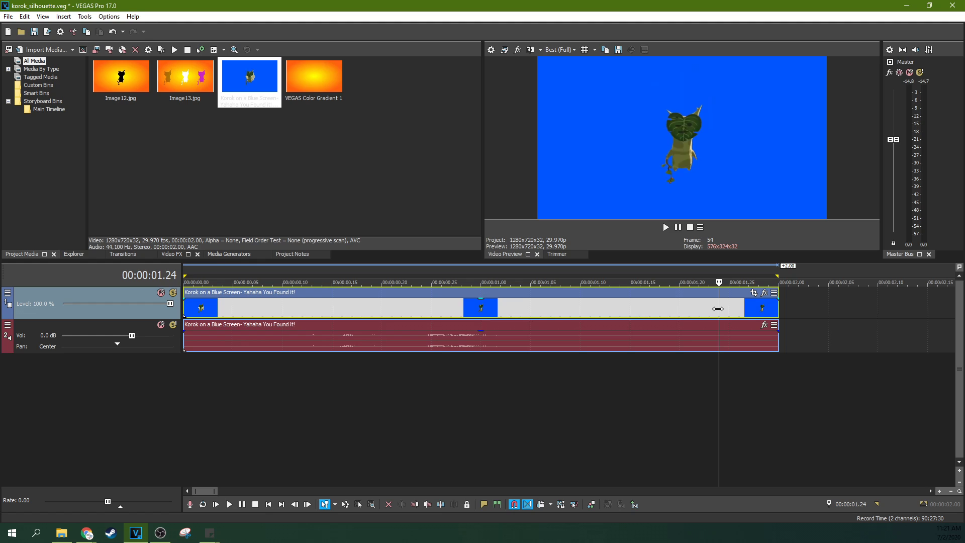
- Preview the Korok clip, then place Image13 after it and delete it again
{"action": "left_click_drag", "start_coordinate": [637, 313], "coordinate": [662, 307]}
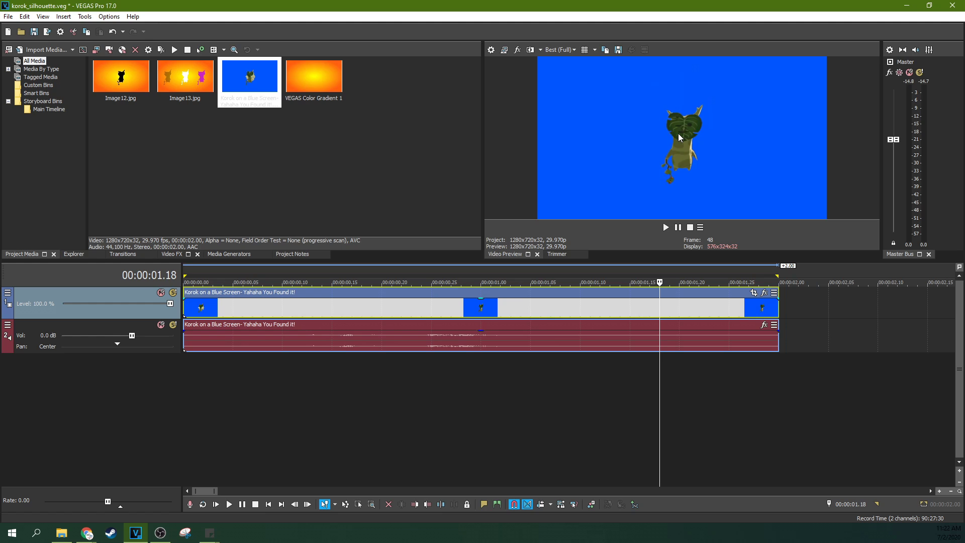
{"action": "left_click_drag", "start_coordinate": [210, 96], "coordinate": [808, 311]}
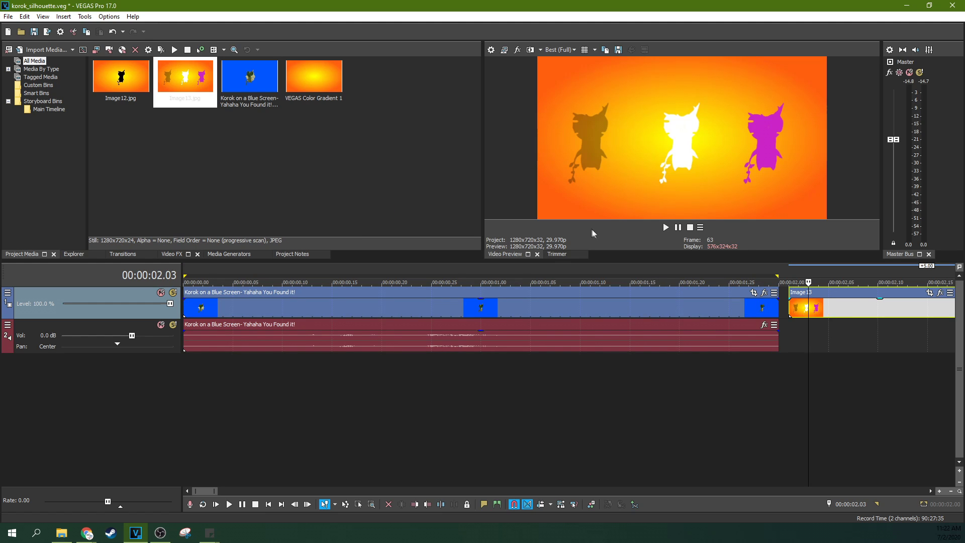
{"action": "left_click", "coordinate": [867, 303]}
{"action": "key", "text": "Delete"}
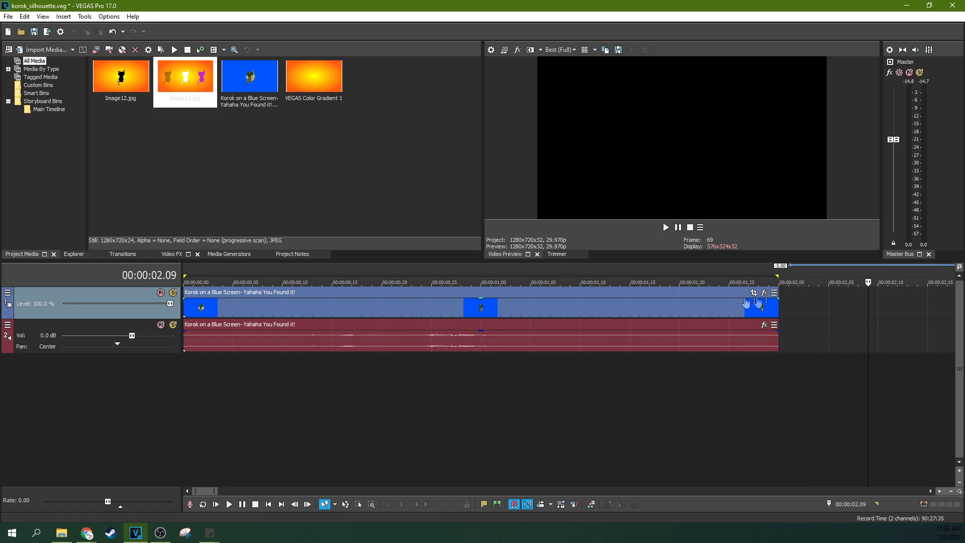
- Preview the Korok clip at several frames, down to frames 14 and 12
{"action": "left_click", "coordinate": [728, 306]}
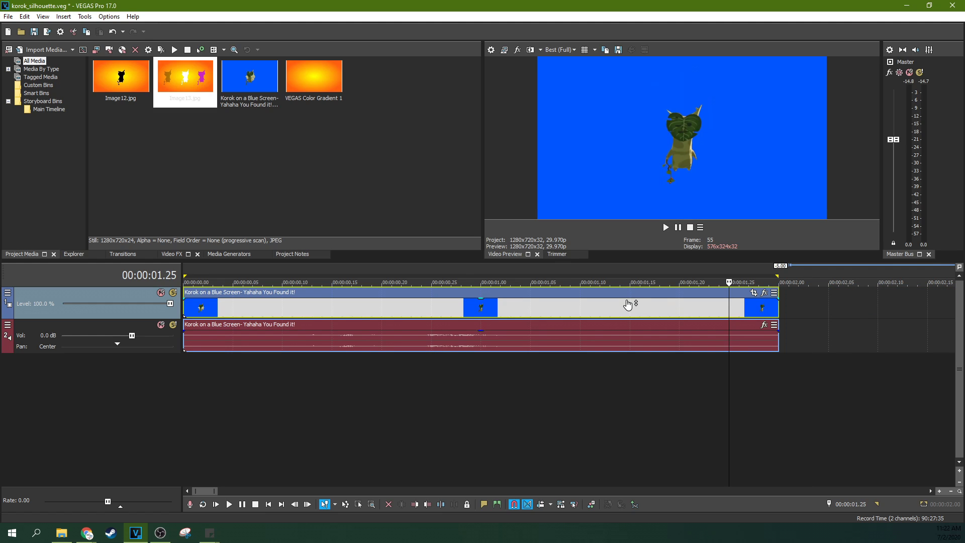
{"action": "left_click", "coordinate": [481, 307]}
{"action": "left_click", "coordinate": [429, 313]}
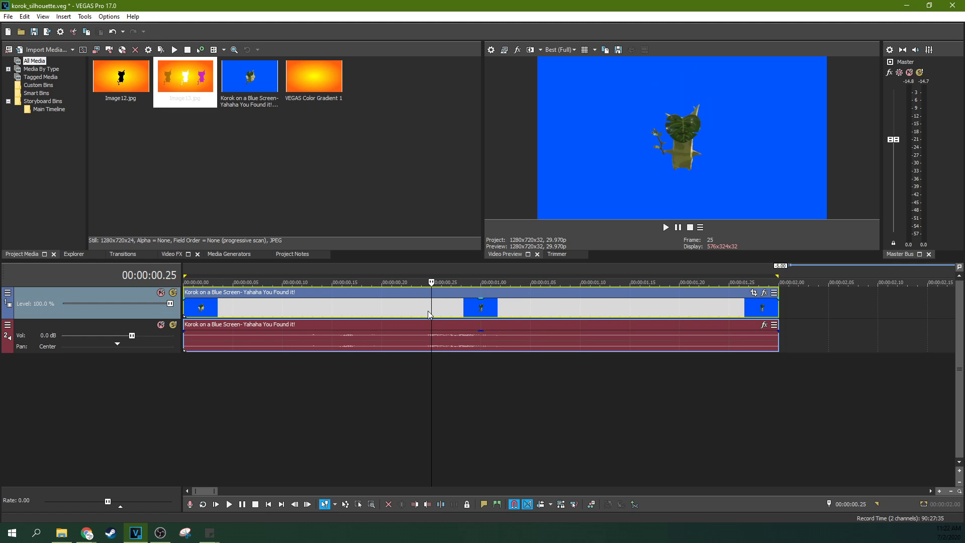
{"action": "left_click", "coordinate": [322, 305]}
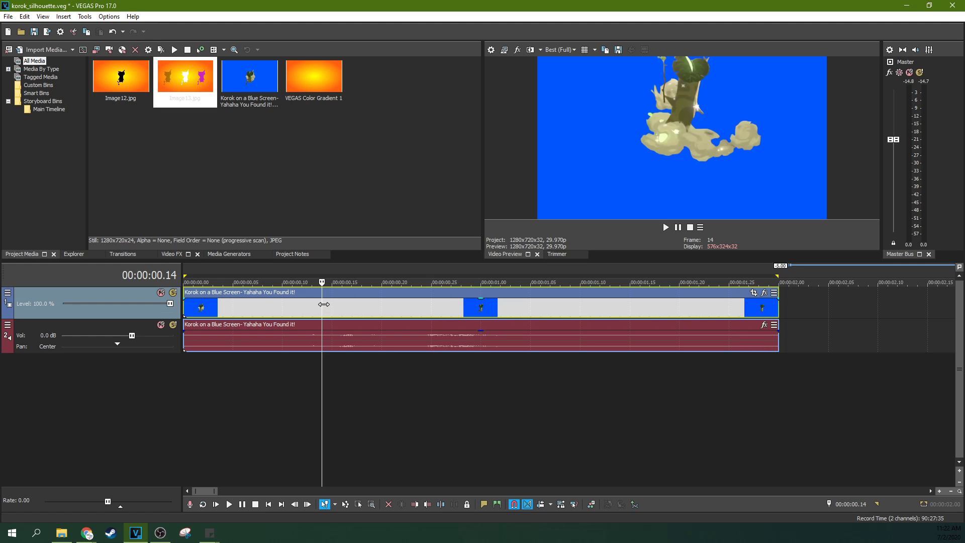
{"action": "left_click", "coordinate": [306, 311]}
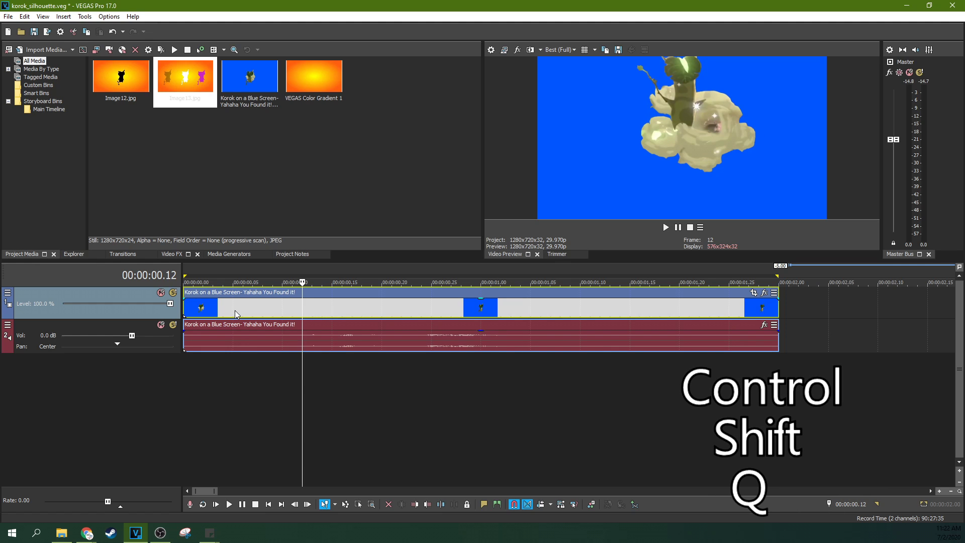
- Insert a new top video track with Ctrl+Shift+Q and move the Korok video clip onto it
{"action": "key", "text": "ctrl+shift+q"}
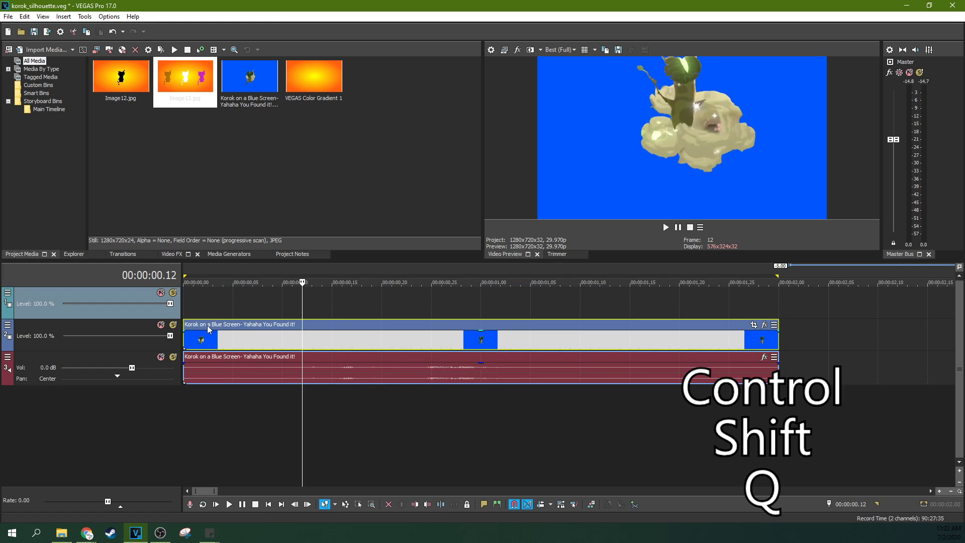
{"action": "left_click_drag", "start_coordinate": [210, 329], "coordinate": [209, 308]}
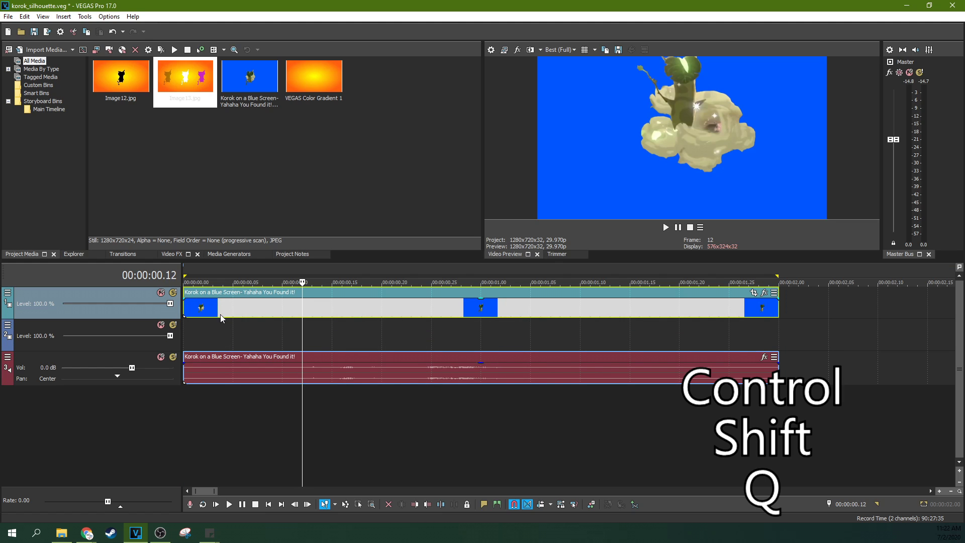
{"action": "left_click", "coordinate": [245, 310]}
{"action": "left_click", "coordinate": [322, 309]}
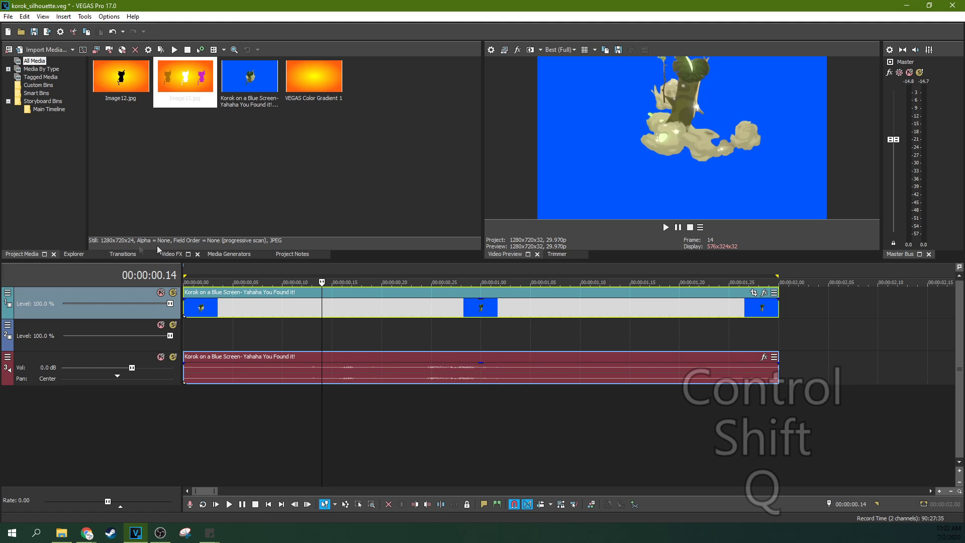
{"action": "left_click", "coordinate": [221, 255]}
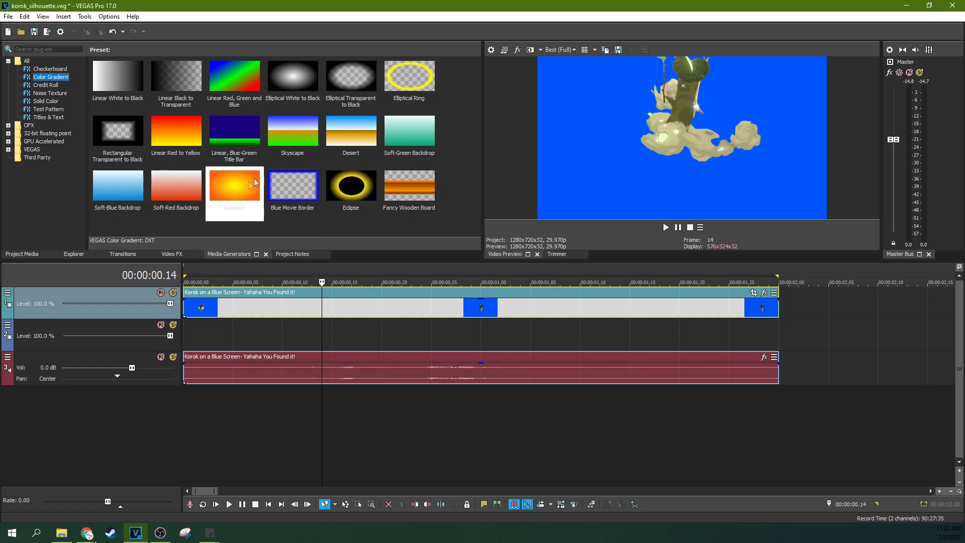
- Add the Sunburst gradient to track 2 and trim it to end at 2 seconds
{"action": "left_click_drag", "start_coordinate": [238, 207], "coordinate": [185, 331]}
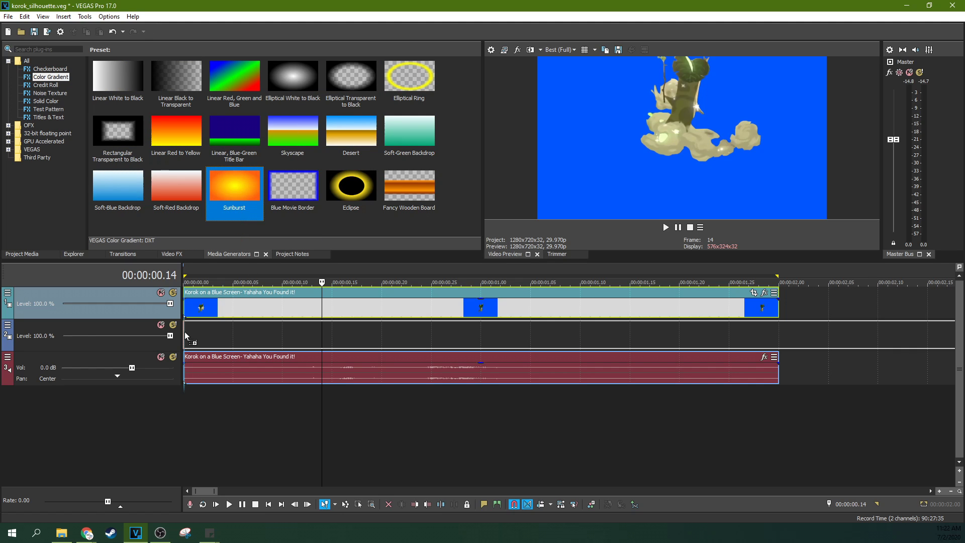
{"action": "left_click", "coordinate": [371, 79]}
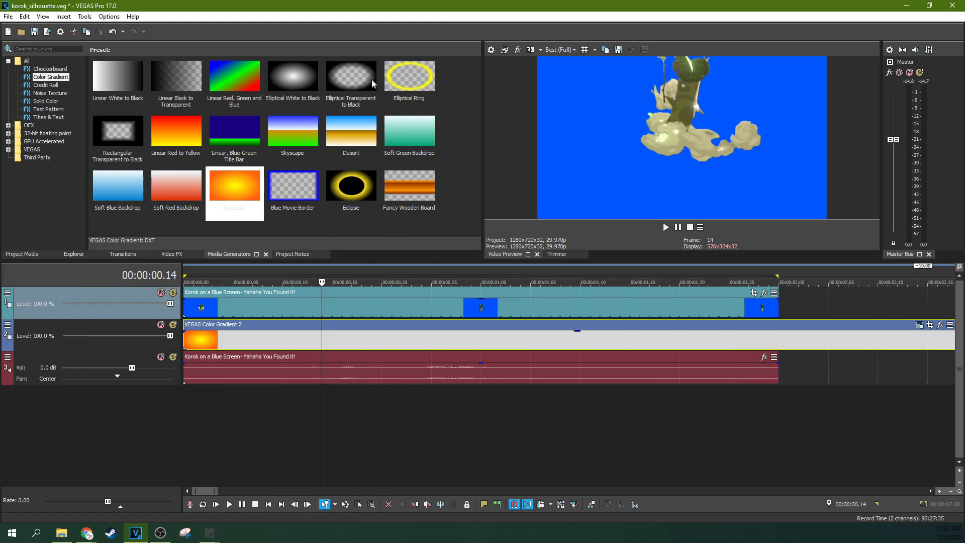
{"action": "left_click", "coordinate": [779, 324]}
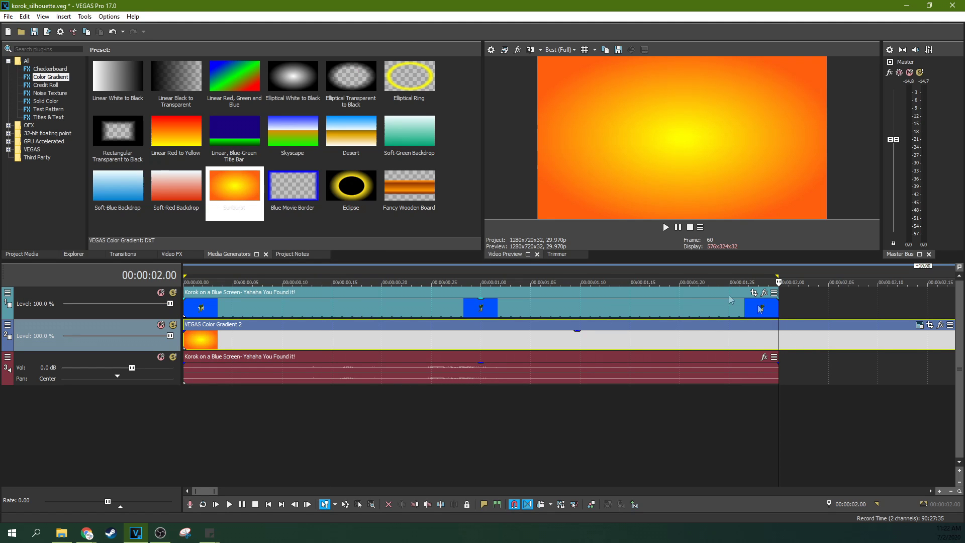
{"action": "key", "text": "s"}
{"action": "left_click", "coordinate": [798, 325]}
{"action": "key", "text": "Delete"}
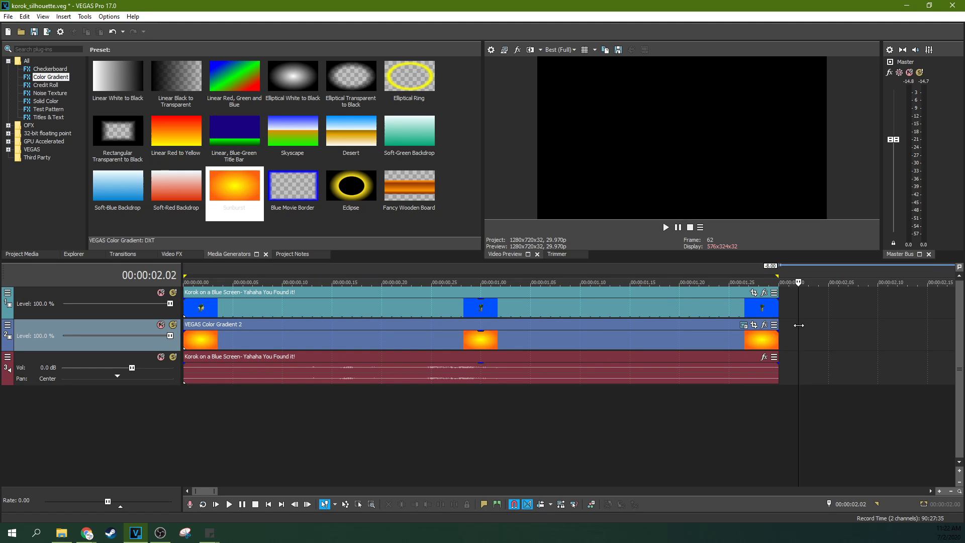
- Preview the Korok clip over the gradient near its start and at frame 26
{"action": "left_click", "coordinate": [505, 304]}
{"action": "left_click", "coordinate": [334, 310]}
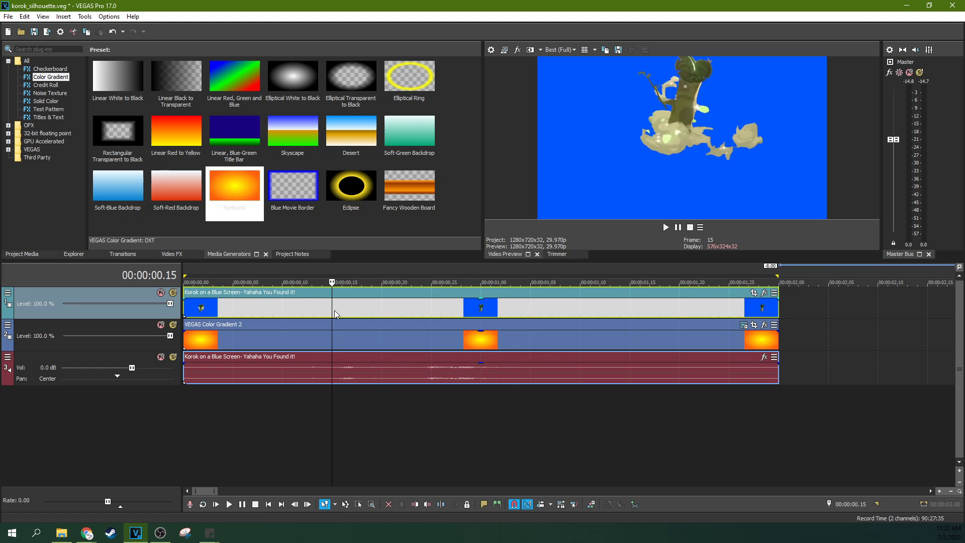
{"action": "left_click", "coordinate": [440, 307]}
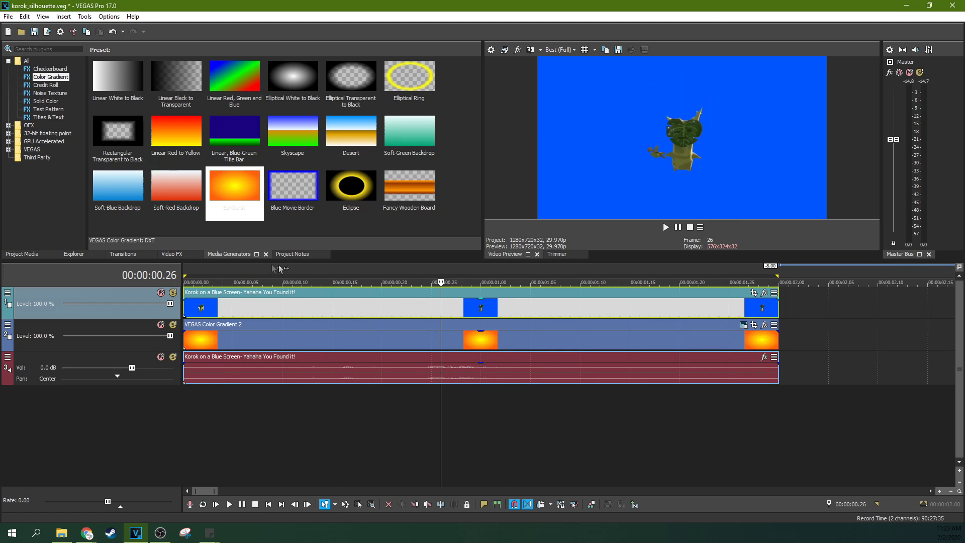
{"action": "left_click", "coordinate": [176, 255]}
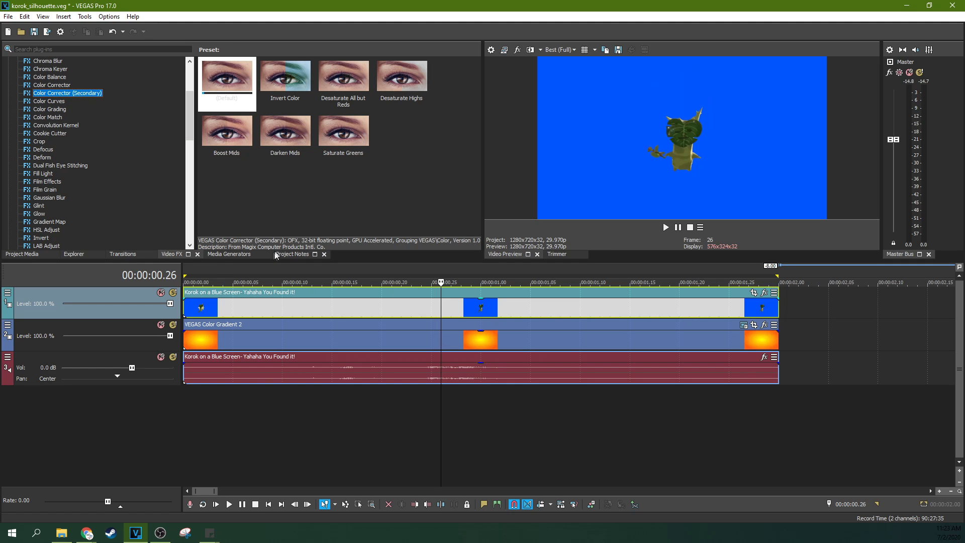
- Browse the Video FX list and drop Chroma Keyer's Blue Screen preset onto the Korok clip
{"action": "scroll", "coordinate": [143, 215], "scroll_direction": "up", "scroll_amount": 4}
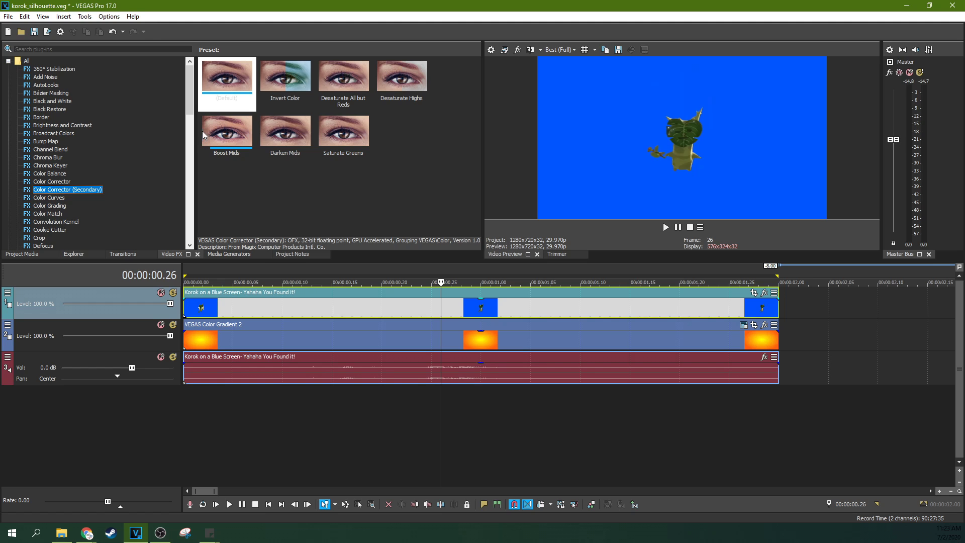
{"action": "left_click", "coordinate": [47, 141]}
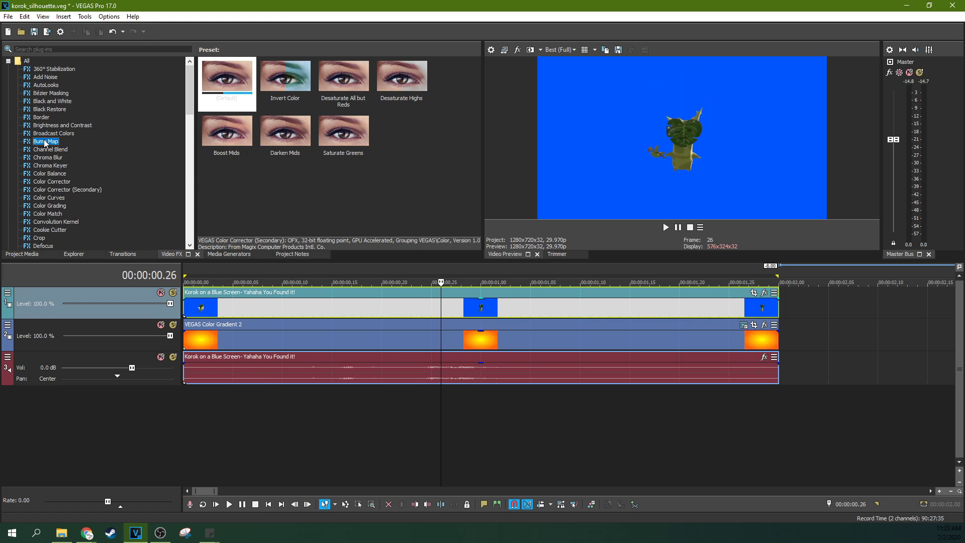
{"action": "left_click", "coordinate": [60, 125]}
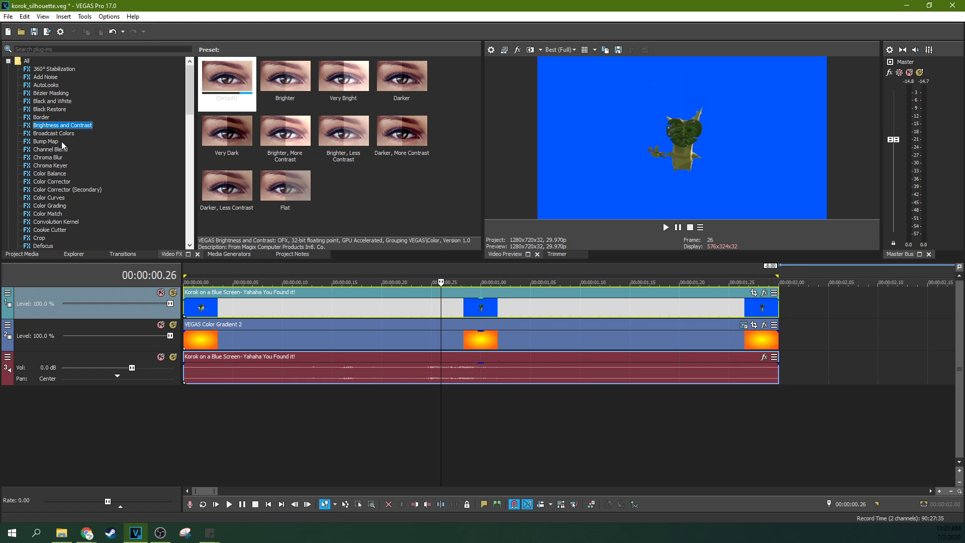
{"action": "left_click", "coordinate": [58, 167]}
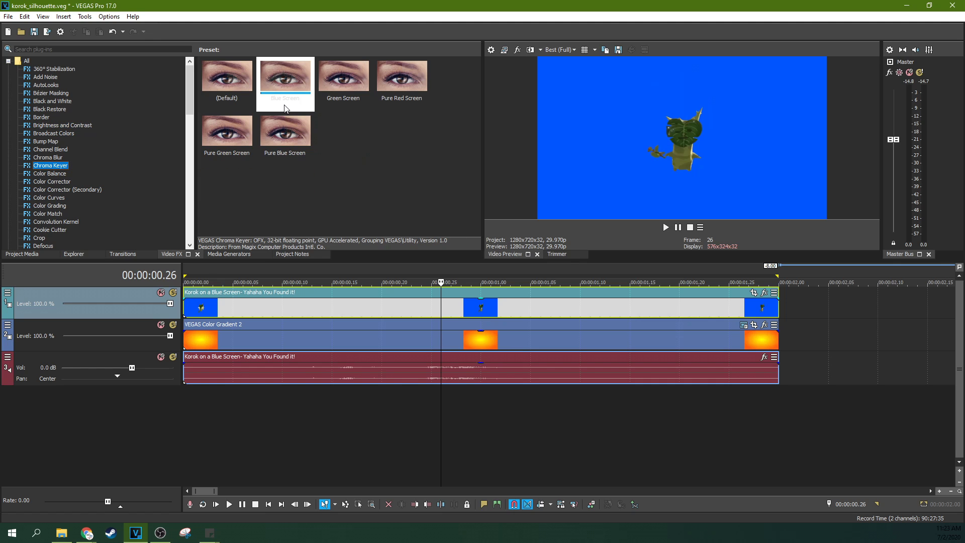
{"action": "left_click_drag", "start_coordinate": [284, 80], "coordinate": [339, 305]}
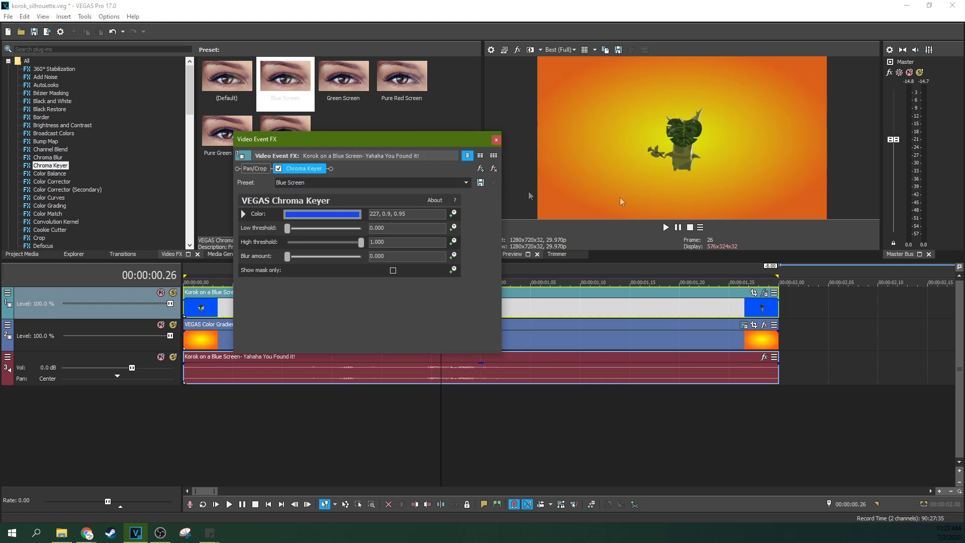
- Sample the exact blue from the preview as the key colour and raise the low threshold to 0.293
{"action": "left_click", "coordinate": [278, 169]}
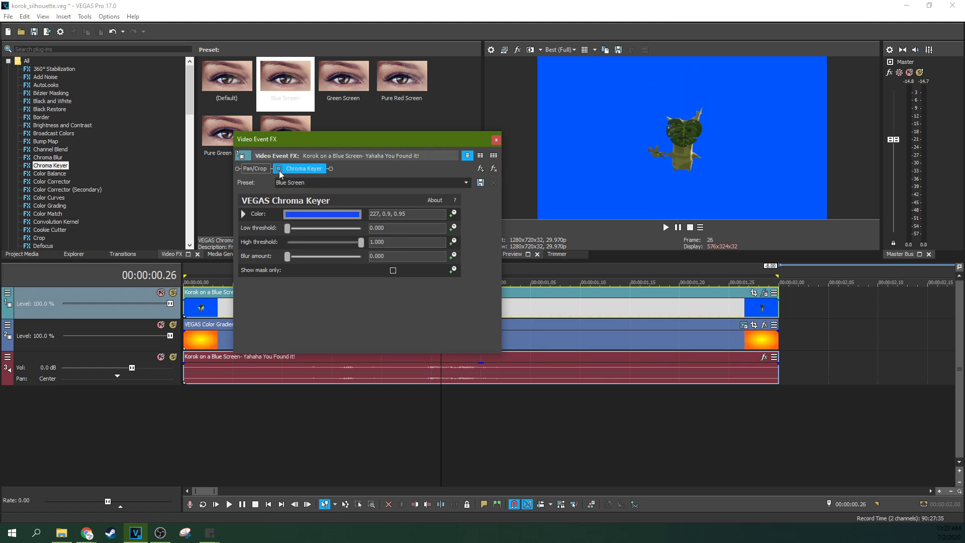
{"action": "left_click", "coordinate": [321, 214]}
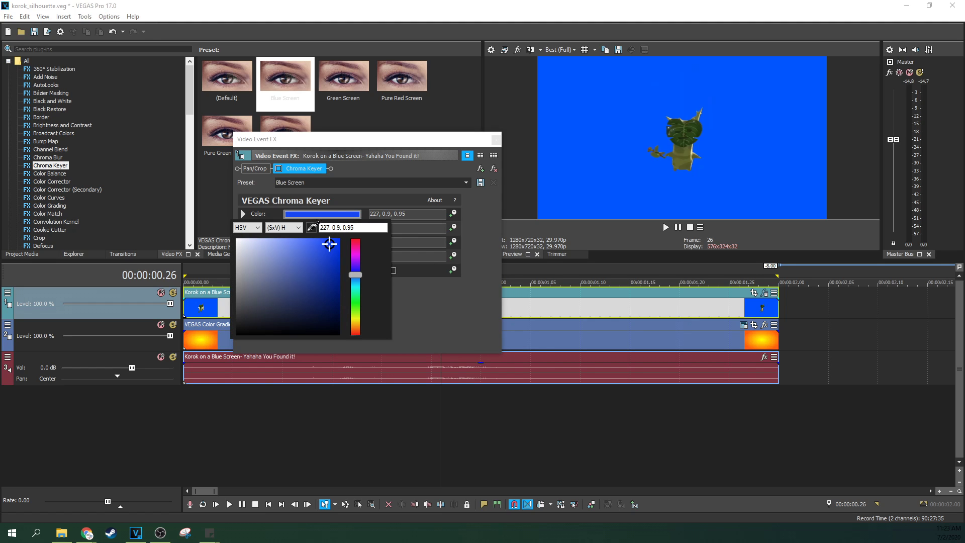
{"action": "left_click", "coordinate": [312, 228]}
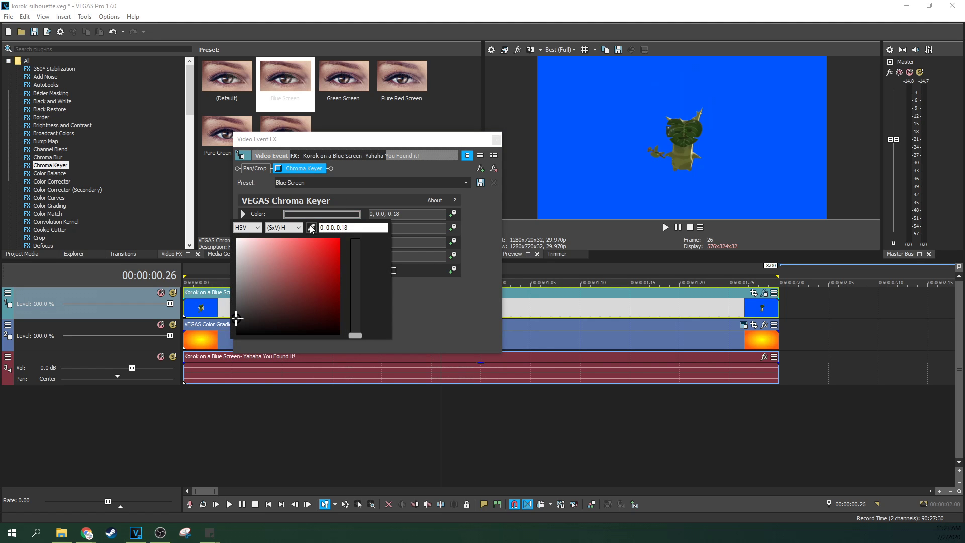
{"action": "left_click", "coordinate": [635, 94]}
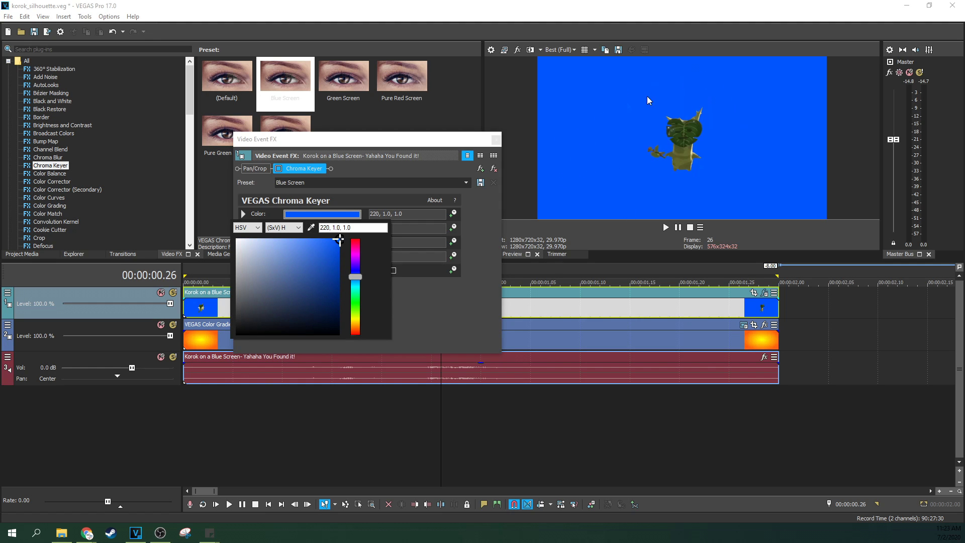
{"action": "left_click", "coordinate": [475, 197]}
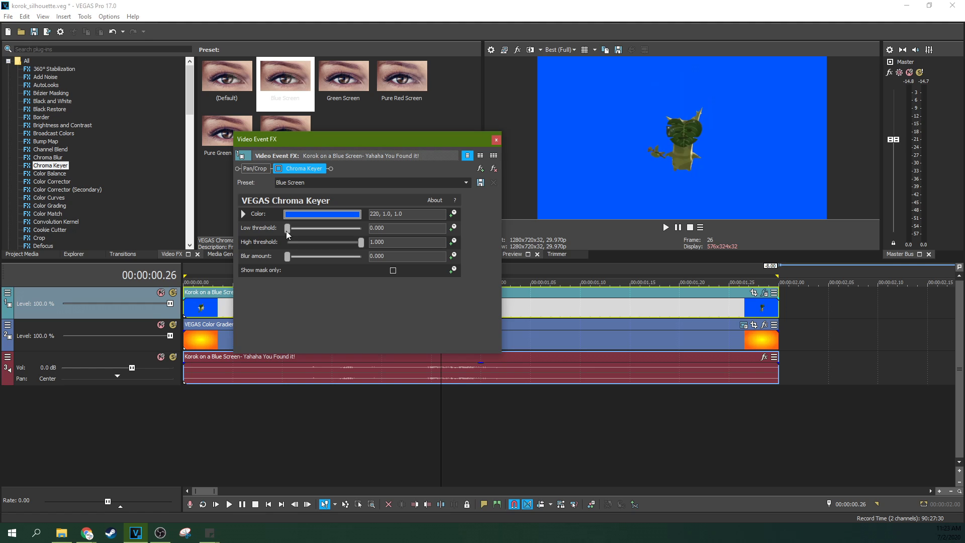
{"action": "mouse_move", "coordinate": [287, 230]}
{"action": "left_mouse_down"}
{"action": "mouse_move", "coordinate": [309, 232]}
{"action": "mouse_move", "coordinate": [284, 230]}
{"action": "left_mouse_up"}
- Re-enable the chroma key and try low 0.163 and high 0.578 thresholds, then reset low to 0.000
{"action": "left_click", "coordinate": [279, 169]}
{"action": "left_click", "coordinate": [280, 170]}
{"action": "left_click", "coordinate": [280, 169]}
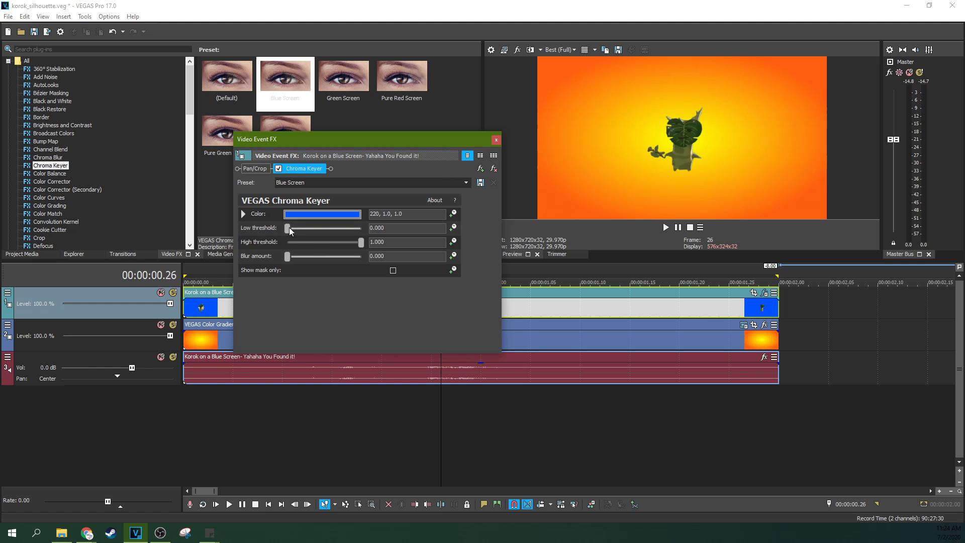
{"action": "left_click_drag", "start_coordinate": [290, 231], "coordinate": [299, 230]}
{"action": "left_click_drag", "start_coordinate": [303, 231], "coordinate": [304, 231]}
{"action": "mouse_move", "coordinate": [361, 243]}
{"action": "left_mouse_down"}
{"action": "mouse_move", "coordinate": [307, 244]}
{"action": "mouse_move", "coordinate": [361, 243]}
{"action": "left_mouse_up"}
{"action": "left_click_drag", "start_coordinate": [302, 229], "coordinate": [289, 233]}
- Set the key's low threshold to 0.224 and high to 0.776, compare, and close the effect window
{"action": "left_click", "coordinate": [278, 169]}
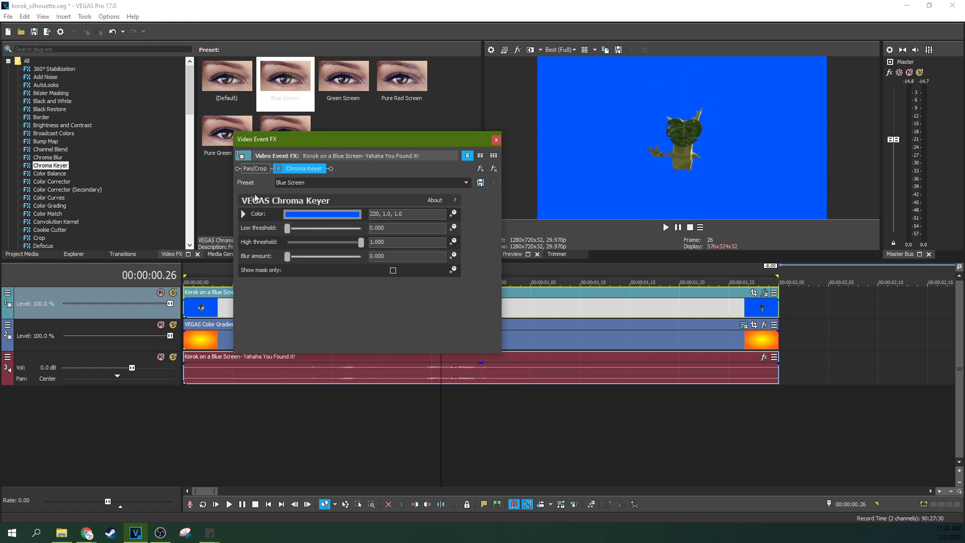
{"action": "left_click", "coordinate": [278, 169]}
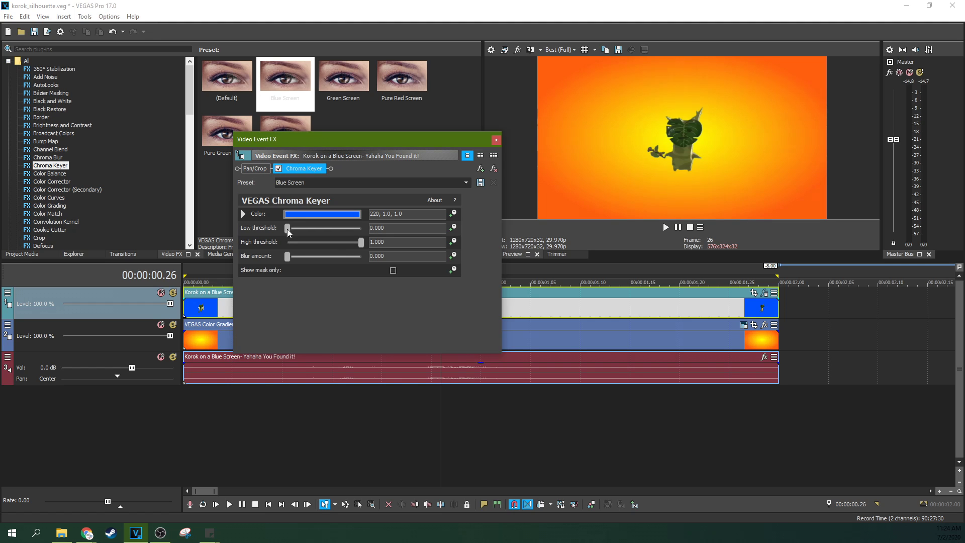
{"action": "left_click_drag", "start_coordinate": [288, 229], "coordinate": [307, 232]}
{"action": "left_click_drag", "start_coordinate": [362, 245], "coordinate": [343, 246]}
{"action": "left_click_drag", "start_coordinate": [341, 242], "coordinate": [344, 242]}
{"action": "left_click", "coordinate": [278, 169]}
{"action": "left_click", "coordinate": [278, 168]}
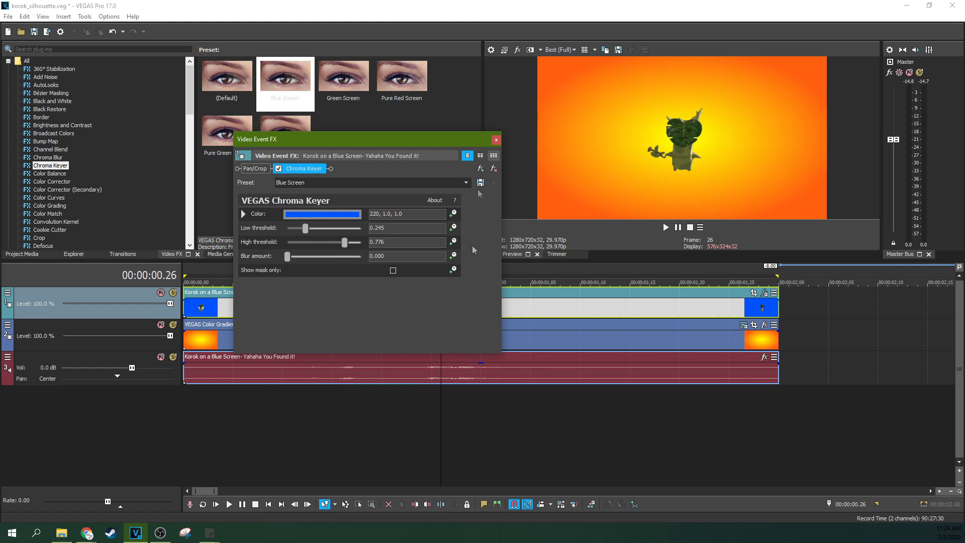
{"action": "left_click", "coordinate": [203, 380]}
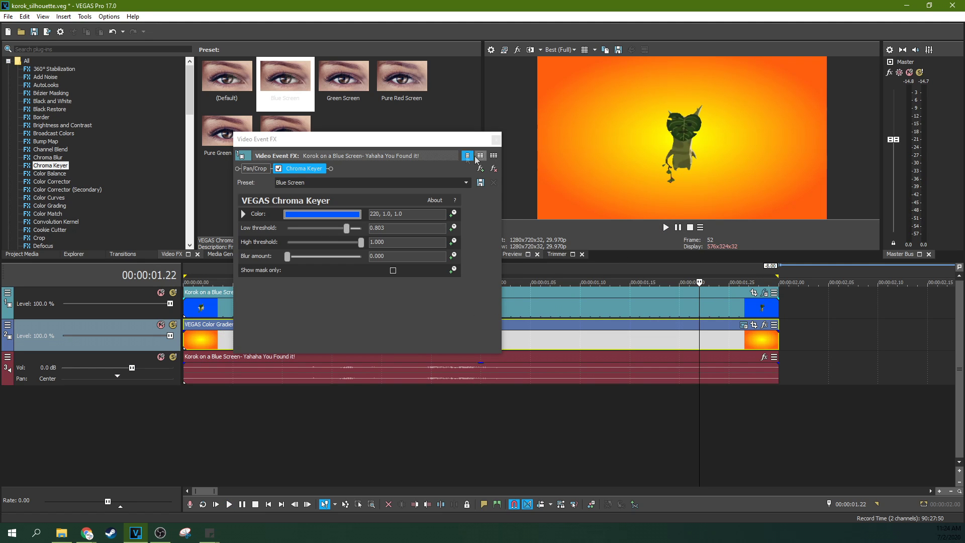
{"action": "left_click", "coordinate": [496, 139]}
- Reopen the Korok clip's effect settings and enable Show mask only
{"action": "left_click", "coordinate": [460, 321]}
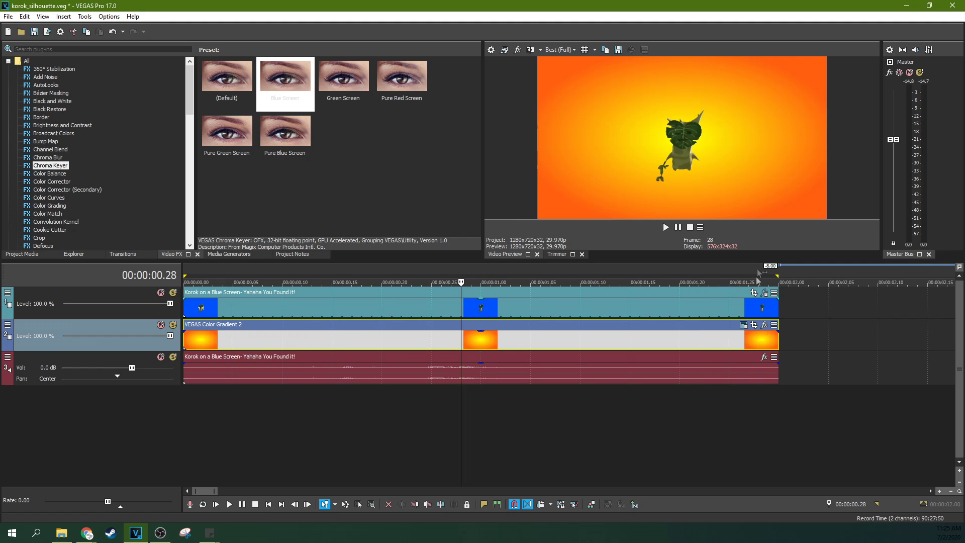
{"action": "left_click", "coordinate": [764, 293]}
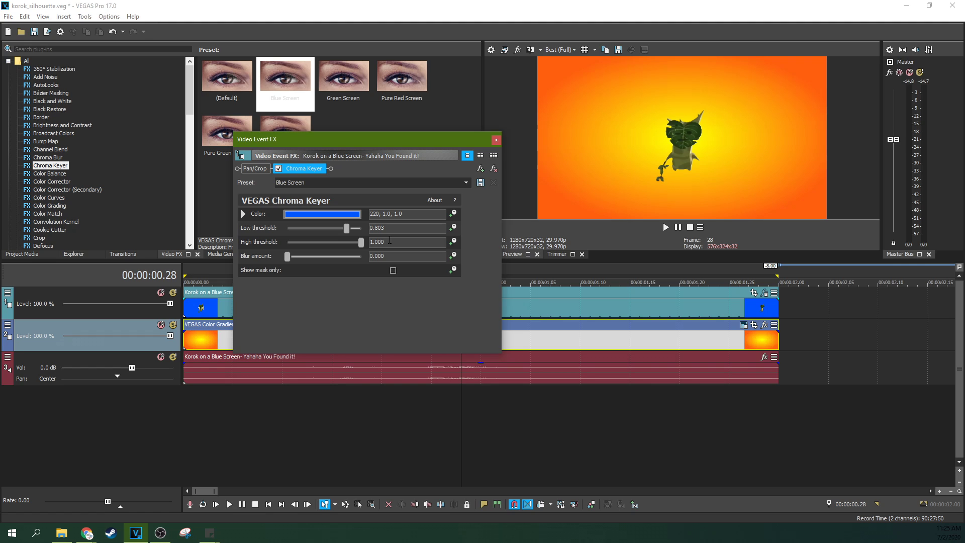
{"action": "left_click", "coordinate": [392, 270]}
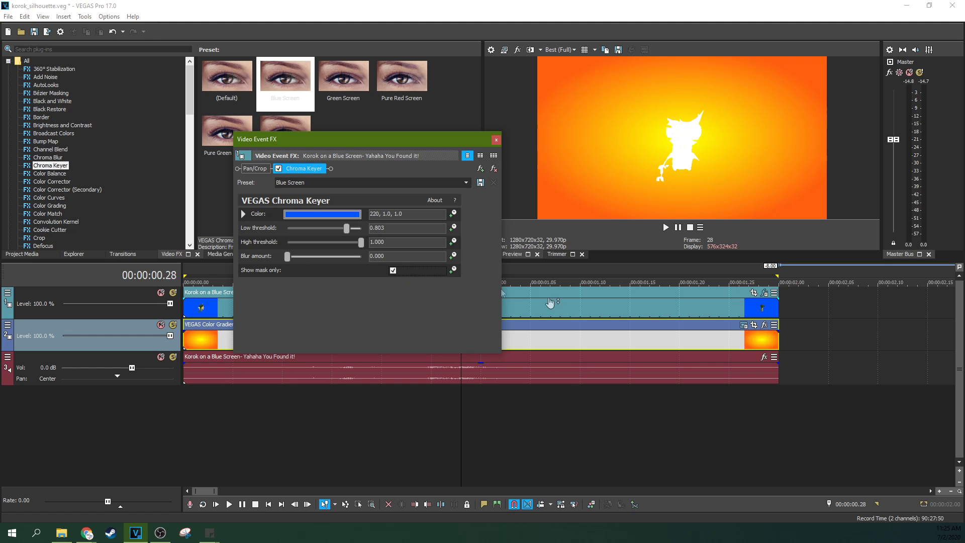
- Scrub the playhead through the Korok clip between 00:00:01.09 and 00:00:01.22
{"action": "left_click", "coordinate": [569, 306]}
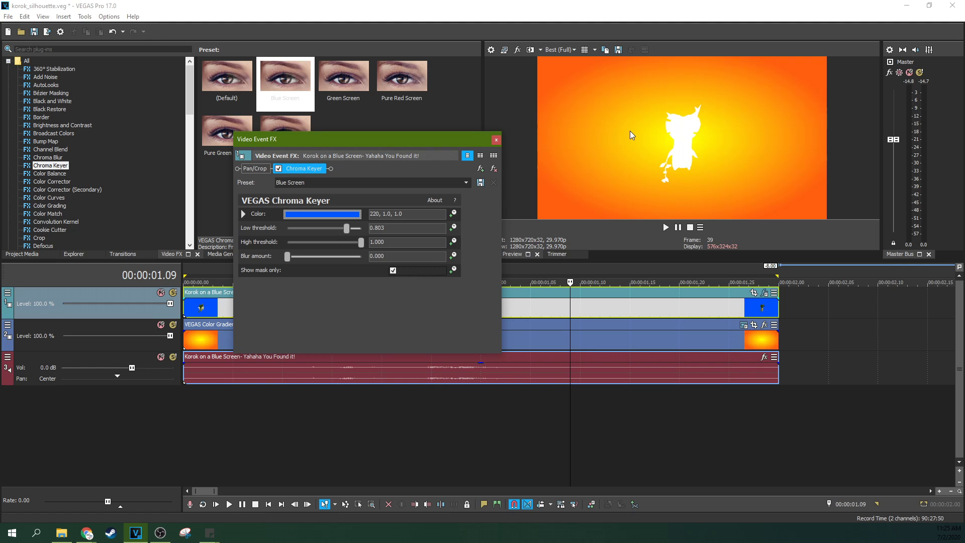
{"action": "left_click", "coordinate": [659, 304]}
{"action": "left_click", "coordinate": [700, 314]}
{"action": "left_click", "coordinate": [631, 334]}
{"action": "left_click", "coordinate": [627, 312]}
{"action": "left_click", "coordinate": [658, 309]}
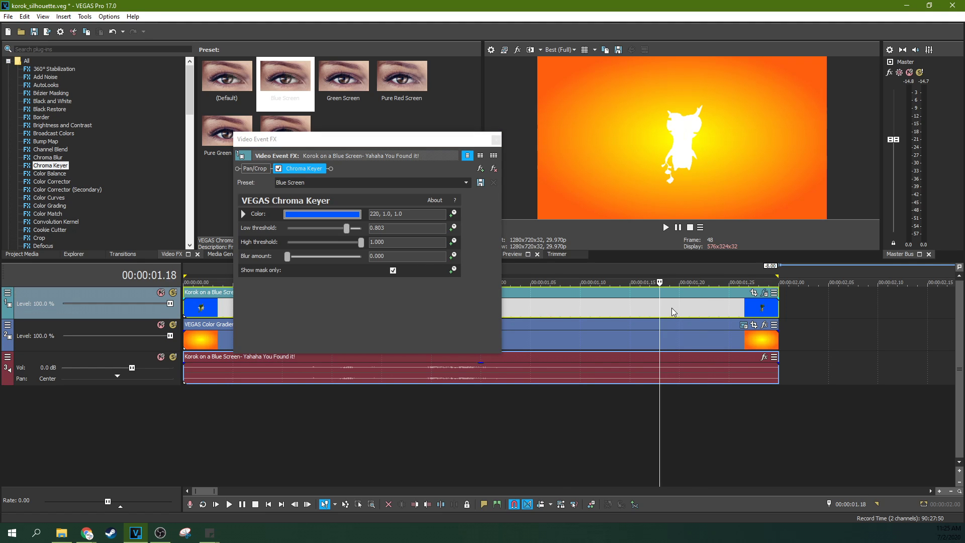
{"action": "left_click", "coordinate": [671, 309]}
{"action": "left_click", "coordinate": [697, 306]}
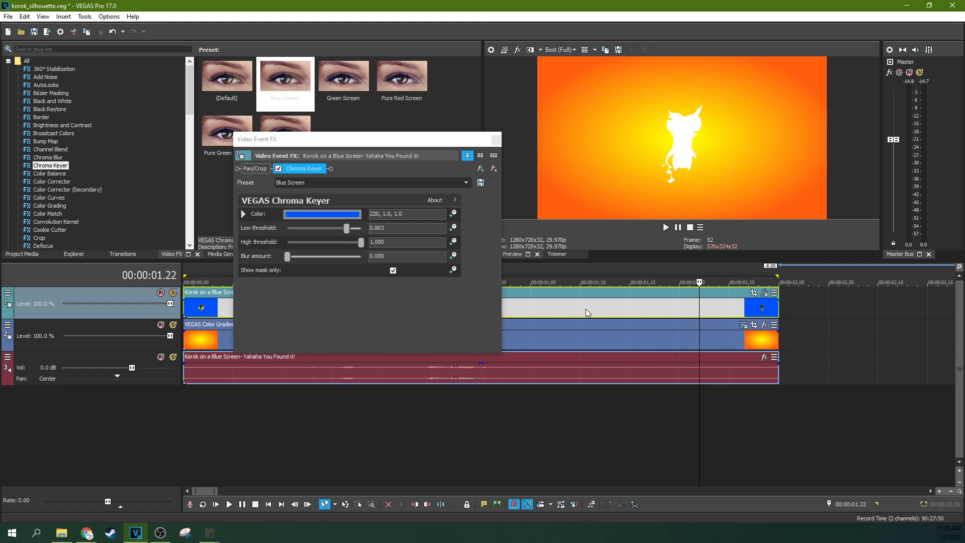
- Play the silhouette preview briefly, then close the effect settings window
{"action": "left_click", "coordinate": [216, 504]}
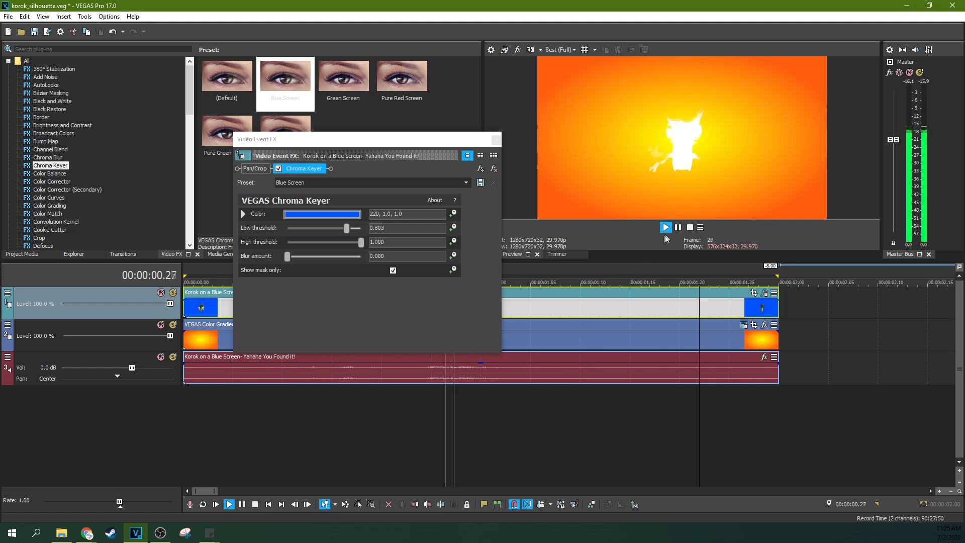
{"action": "left_click", "coordinate": [681, 228]}
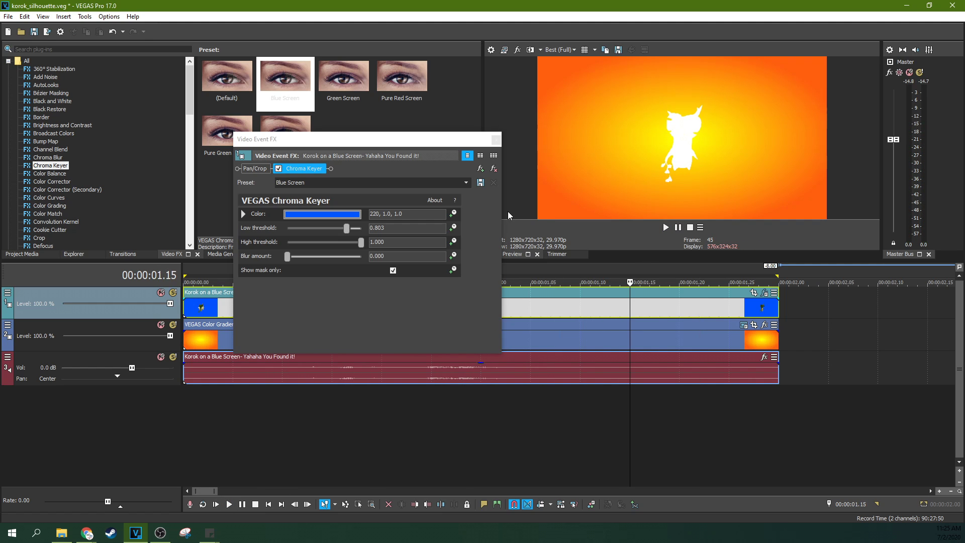
{"action": "left_click", "coordinate": [496, 140]}
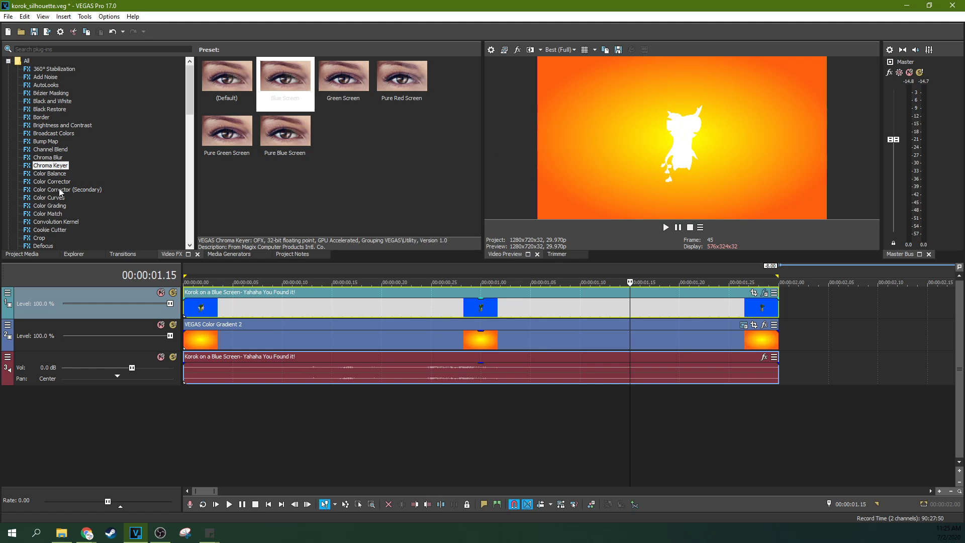
- Apply the Invert effect's 100% Inversion preset to the Korok clip
{"action": "left_click", "coordinate": [68, 189]}
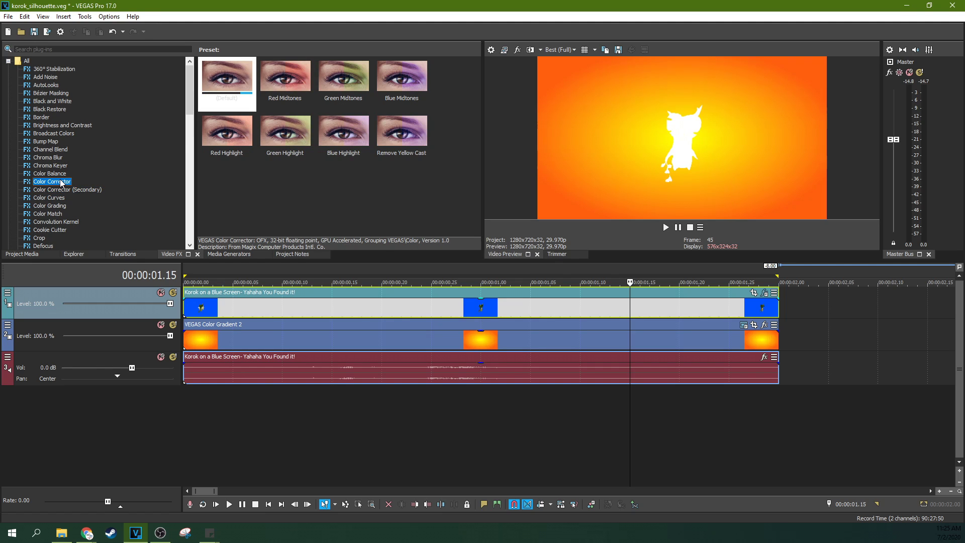
{"action": "scroll", "coordinate": [59, 179], "scroll_direction": "down", "scroll_amount": 4}
{"action": "left_click", "coordinate": [35, 238]}
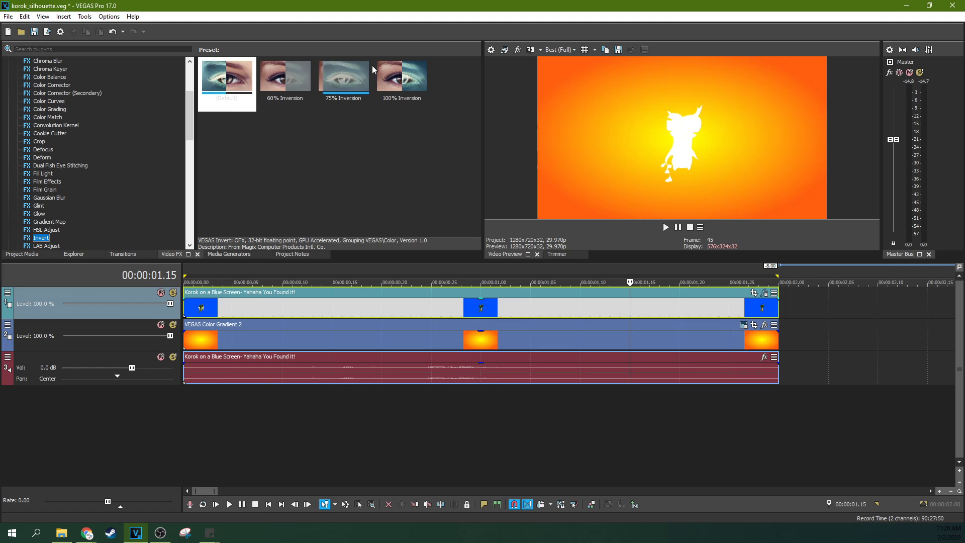
{"action": "left_click", "coordinate": [400, 80]}
{"action": "left_click_drag", "start_coordinate": [399, 82], "coordinate": [406, 303]}
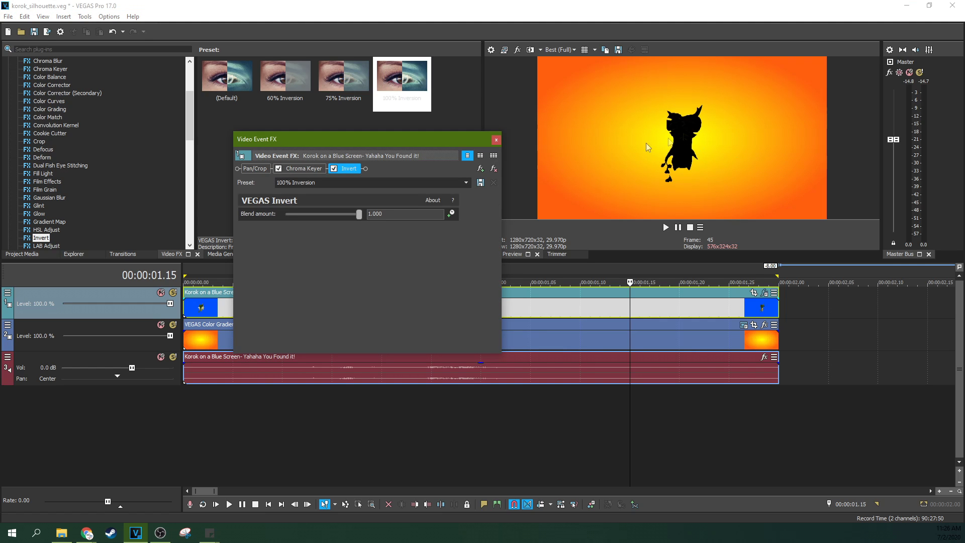
- Switch between the Invert and Chroma Keyer settings and move the effect window up and left
{"action": "left_click", "coordinate": [304, 170]}
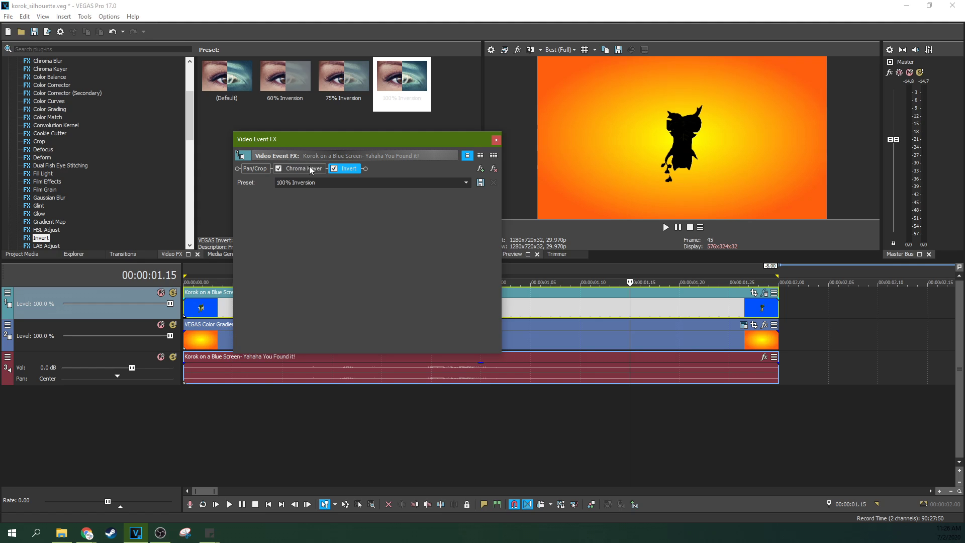
{"action": "left_click", "coordinate": [347, 168]}
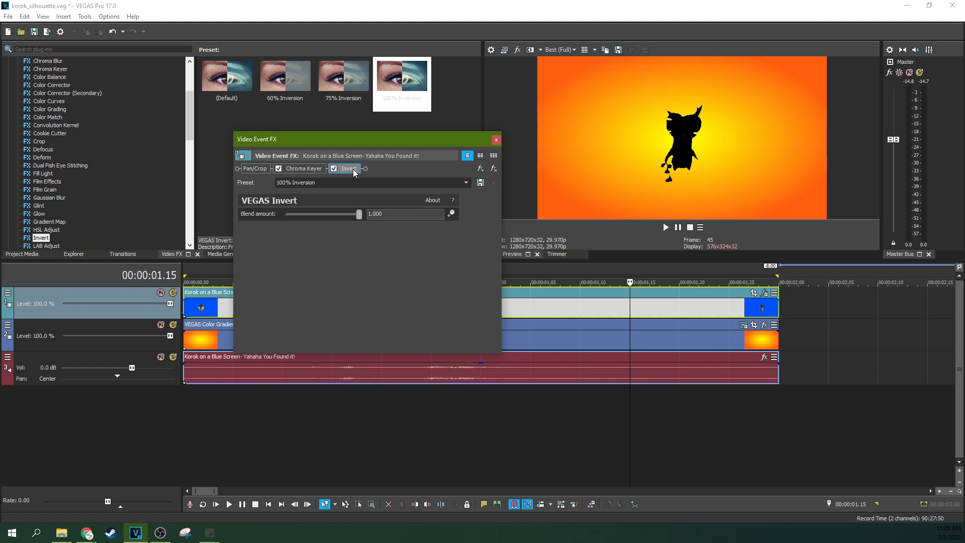
{"action": "left_click", "coordinate": [316, 169]}
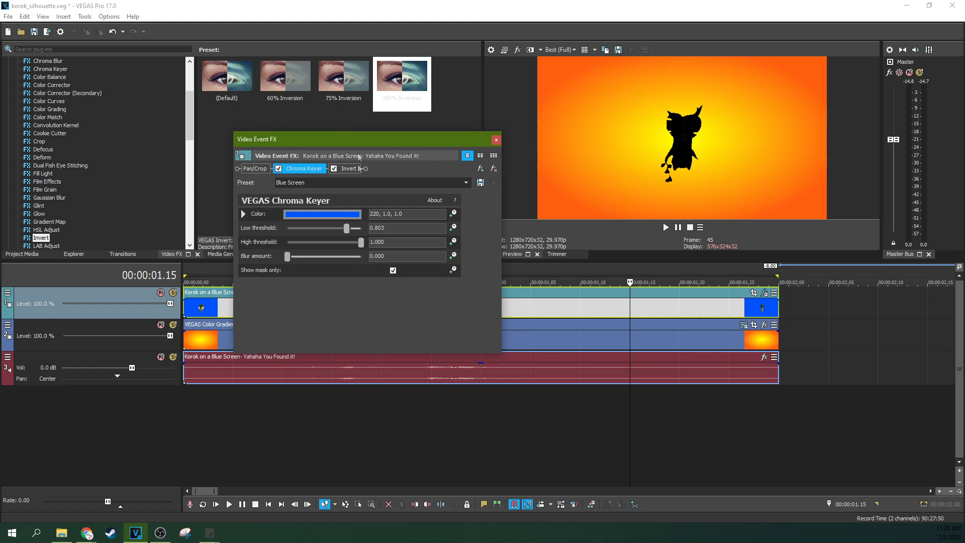
{"action": "left_click_drag", "start_coordinate": [372, 140], "coordinate": [307, 129]}
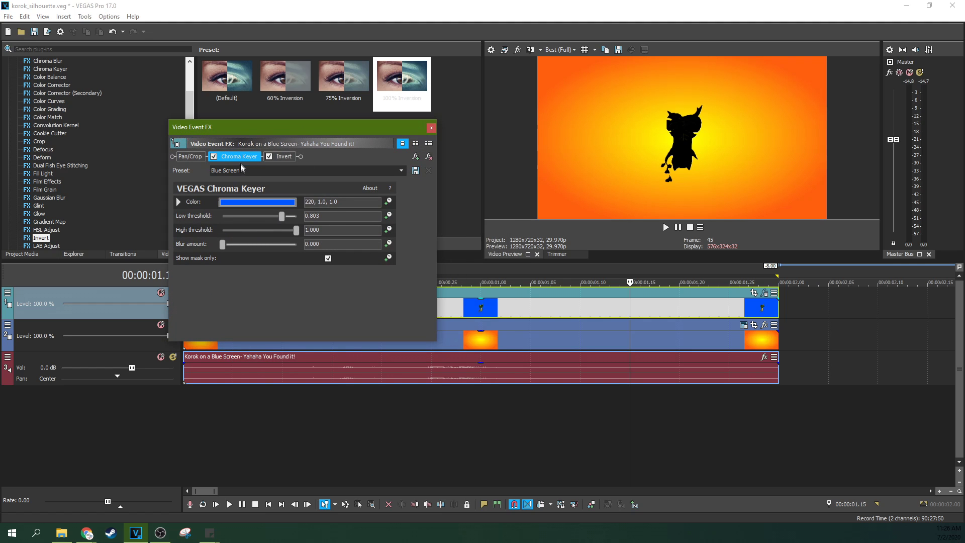
- Toggle the Chroma Keyer on and off to compare, then move it after Invert in the chain
{"action": "left_click", "coordinate": [214, 157]}
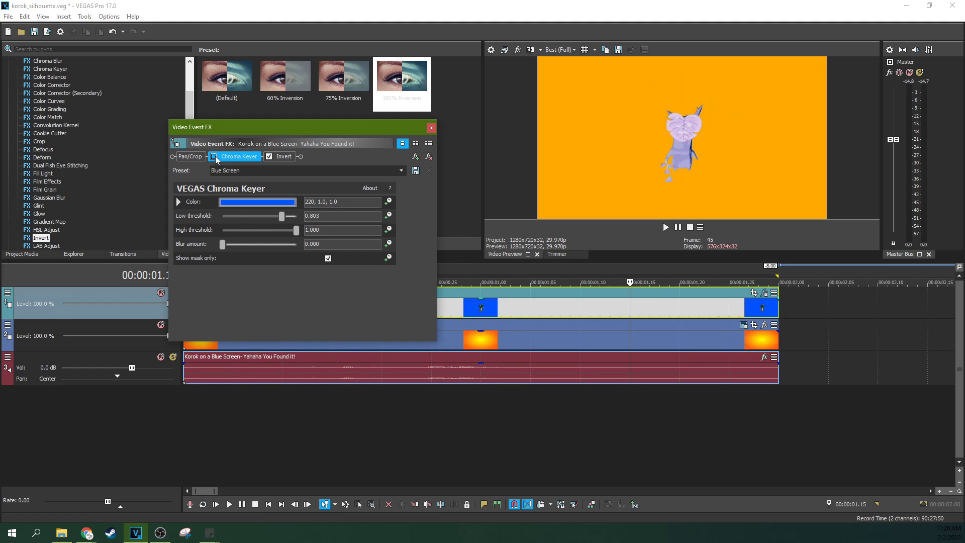
{"action": "left_click", "coordinate": [214, 156]}
{"action": "left_click", "coordinate": [215, 156]}
{"action": "left_click", "coordinate": [215, 157]}
{"action": "left_click", "coordinate": [215, 156]}
{"action": "left_click", "coordinate": [214, 156]}
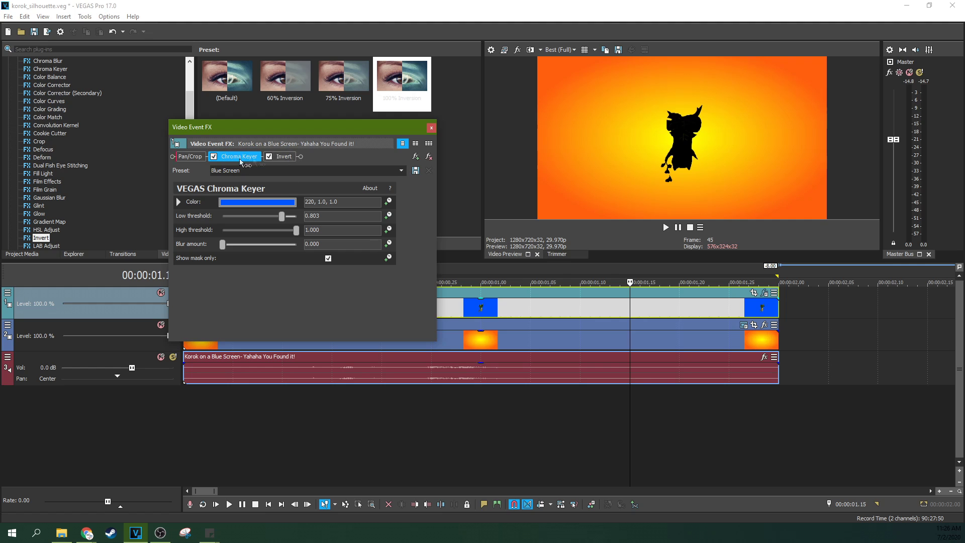
{"action": "left_click_drag", "start_coordinate": [240, 161], "coordinate": [301, 159]}
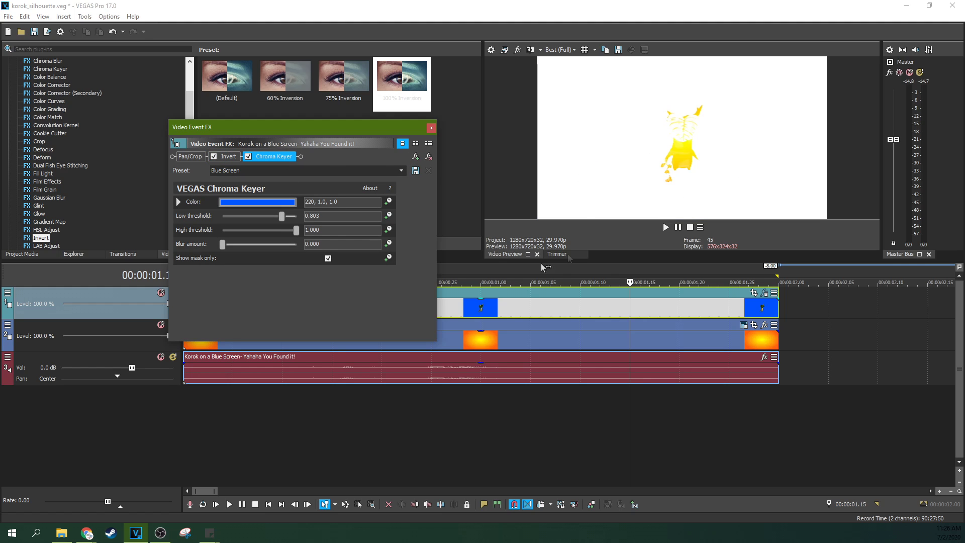
- Put Invert back after Chroma Keyer, then remove Invert and close the effect window
{"action": "left_click_drag", "start_coordinate": [228, 157], "coordinate": [300, 157]}
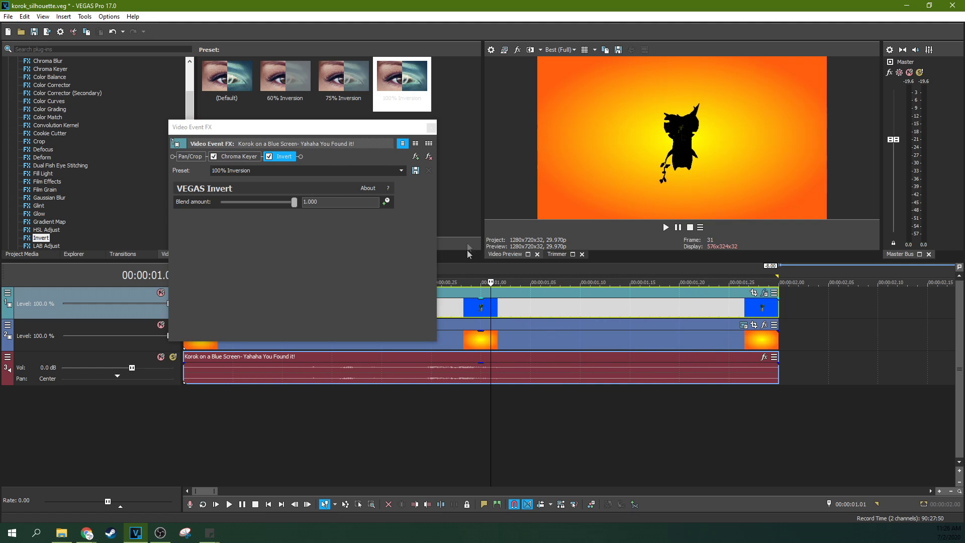
{"action": "left_click", "coordinate": [288, 159]}
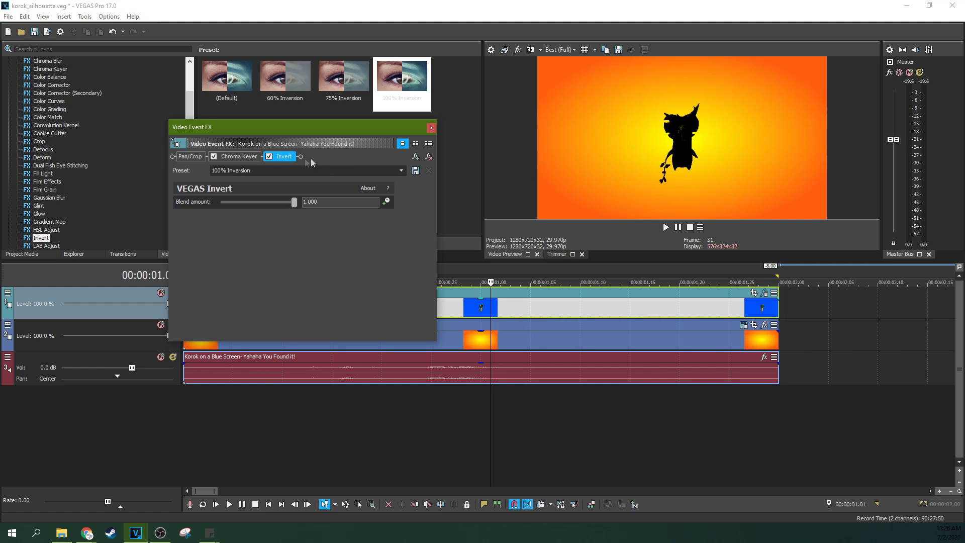
{"action": "left_click", "coordinate": [429, 157]}
{"action": "left_click", "coordinate": [431, 128]}
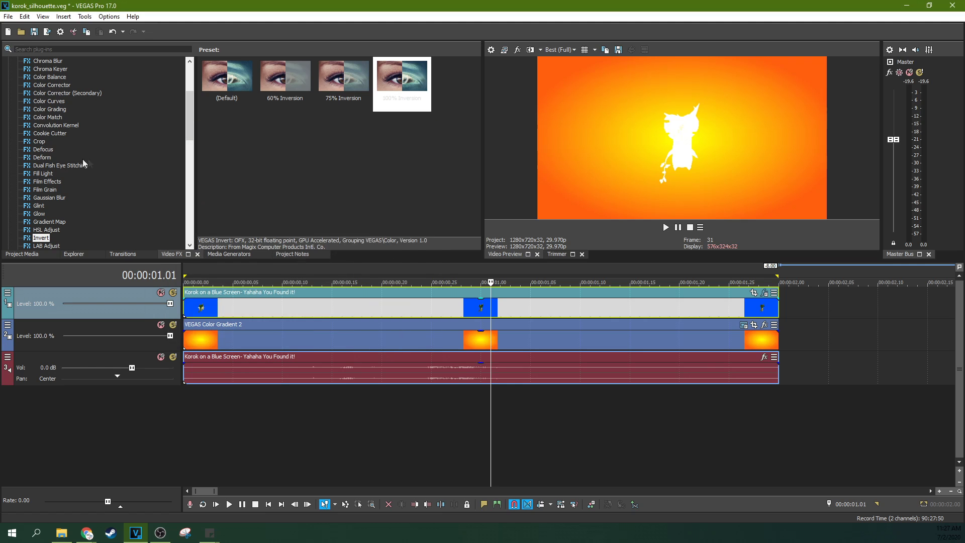
- Apply the default Color Corrector (Secondary) preset to the Korok clip
{"action": "left_click", "coordinate": [53, 133]}
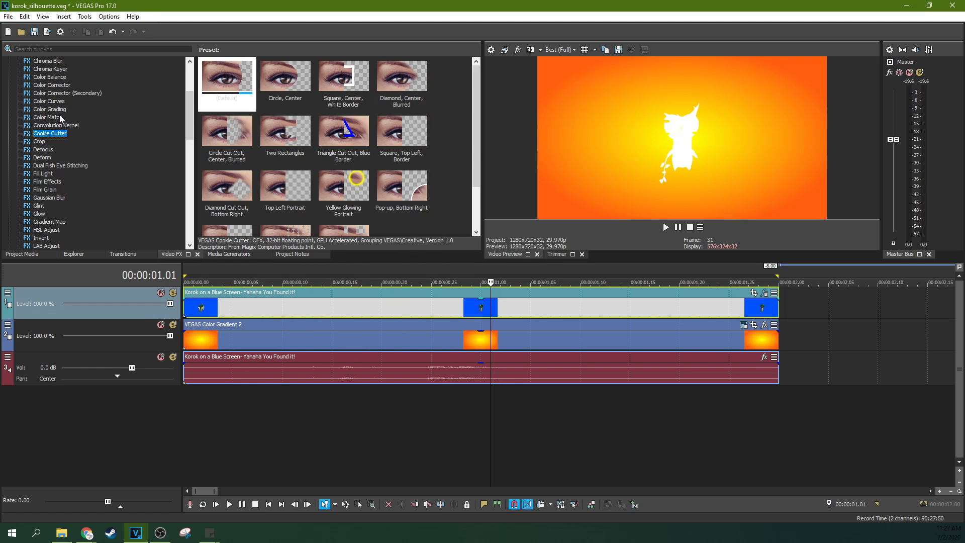
{"action": "left_click", "coordinate": [63, 95]}
{"action": "scroll", "coordinate": [147, 171], "scroll_direction": "up", "scroll_amount": 2}
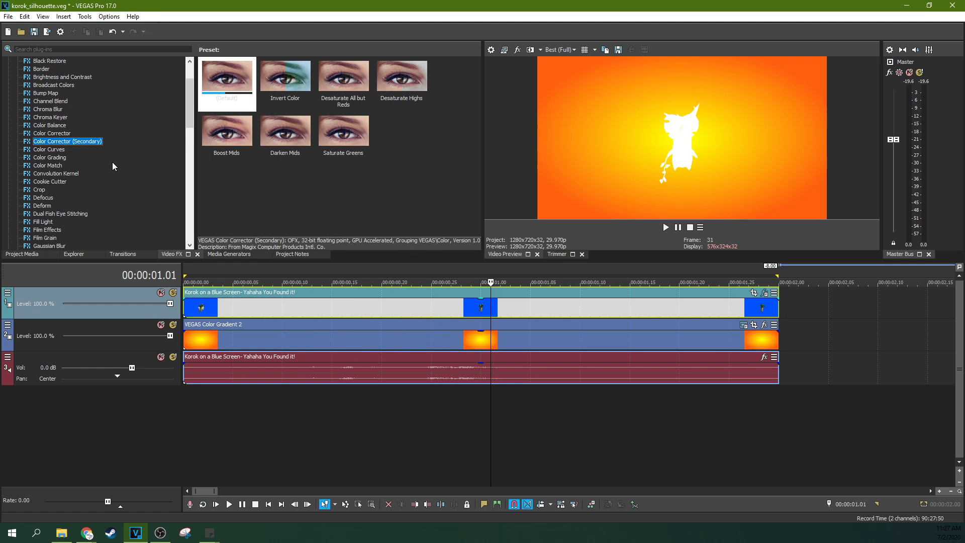
{"action": "scroll", "coordinate": [113, 162], "scroll_direction": "up", "scroll_amount": 1}
{"action": "left_click_drag", "start_coordinate": [212, 87], "coordinate": [295, 309]}
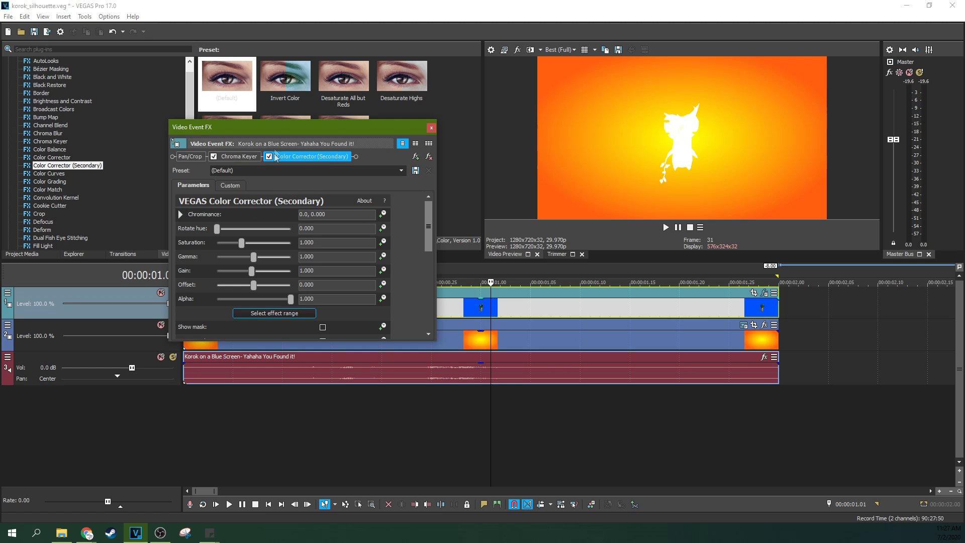
- Check the Chroma Keyer settings, return to Color Corrector (Secondary), and resize the effect window
{"action": "left_click", "coordinate": [242, 158]}
{"action": "left_click", "coordinate": [334, 158]}
{"action": "left_click_drag", "start_coordinate": [338, 342], "coordinate": [334, 391]}
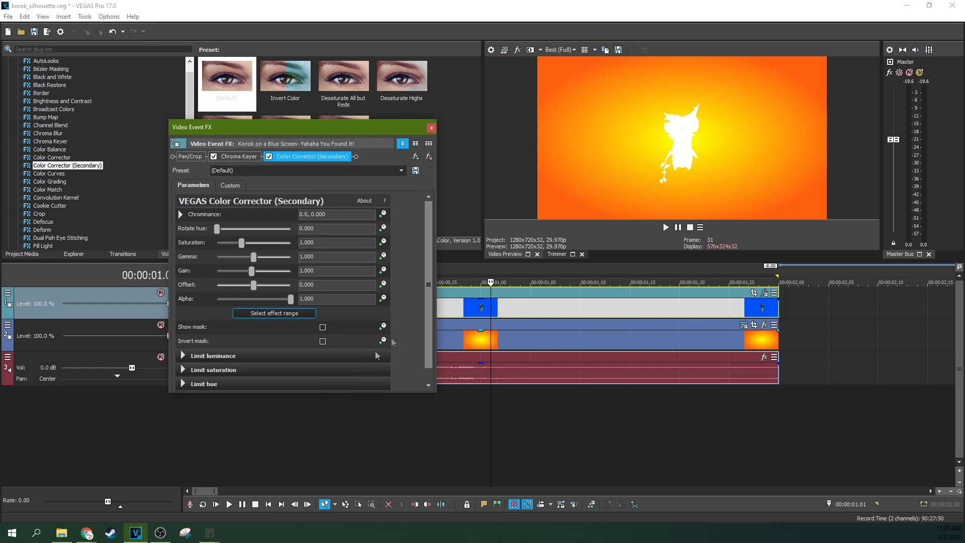
{"action": "left_click_drag", "start_coordinate": [426, 309], "coordinate": [428, 286]}
- Drag the chrominance wheel handle to tint the silhouette, moving from cyan toward pink
{"action": "left_click", "coordinate": [181, 214]}
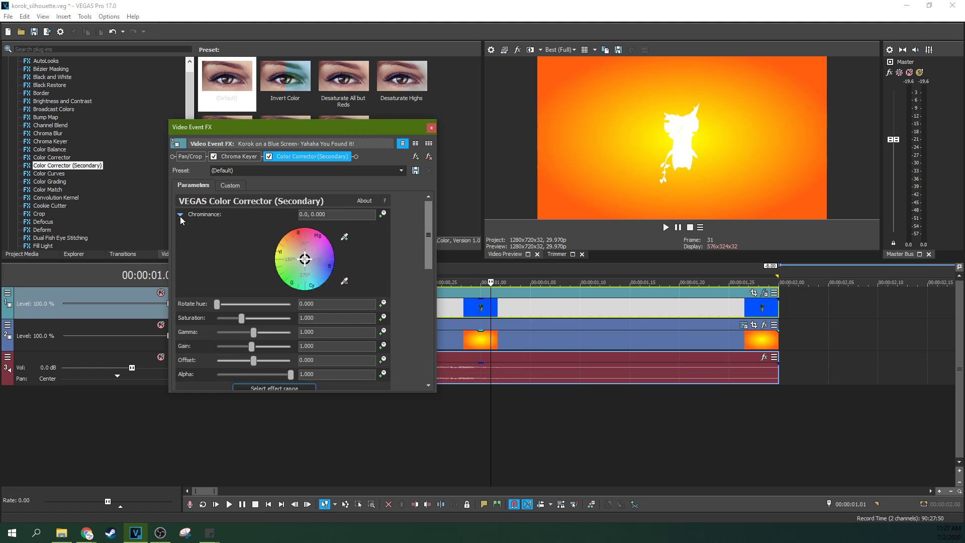
{"action": "left_click", "coordinate": [305, 254]}
{"action": "mouse_move", "coordinate": [305, 255]}
{"action": "left_mouse_down"}
{"action": "mouse_move", "coordinate": [303, 236]}
{"action": "mouse_move", "coordinate": [276, 245]}
{"action": "mouse_move", "coordinate": [325, 281]}
{"action": "left_mouse_up"}
{"action": "mouse_move", "coordinate": [350, 311]}
{"action": "left_mouse_down"}
{"action": "mouse_move", "coordinate": [319, 235]}
{"action": "mouse_move", "coordinate": [303, 222]}
{"action": "mouse_move", "coordinate": [276, 294]}
{"action": "mouse_move", "coordinate": [260, 281]}
{"action": "mouse_move", "coordinate": [322, 221]}
{"action": "mouse_move", "coordinate": [346, 262]}
{"action": "mouse_move", "coordinate": [372, 243]}
{"action": "mouse_move", "coordinate": [335, 248]}
{"action": "mouse_move", "coordinate": [344, 276]}
{"action": "left_mouse_up"}
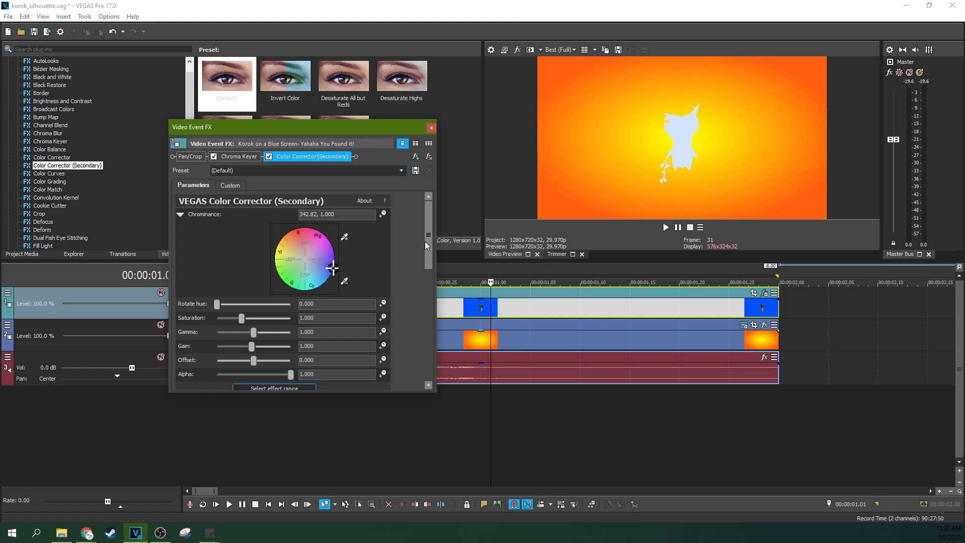
{"action": "left_click_drag", "start_coordinate": [424, 242], "coordinate": [427, 279]}
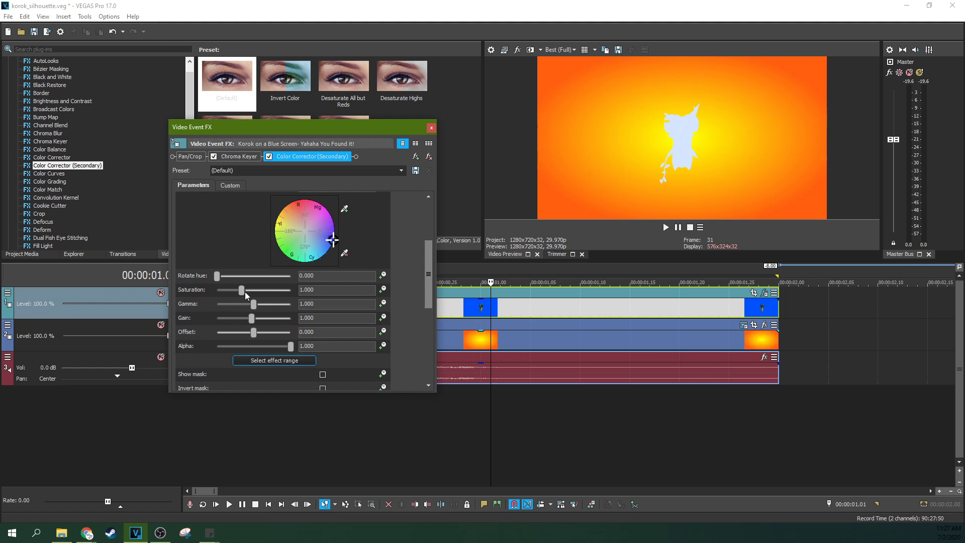
- Raise Saturation to 1.612 and lower Gain to 0.100 for a deep blue silhouette
{"action": "left_click_drag", "start_coordinate": [242, 291], "coordinate": [257, 294]}
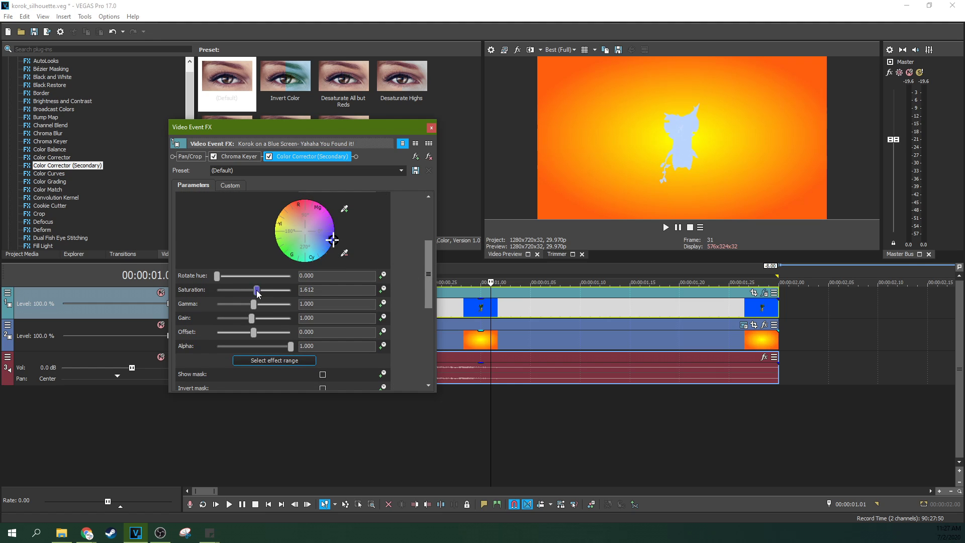
{"action": "left_click_drag", "start_coordinate": [428, 275], "coordinate": [428, 280]}
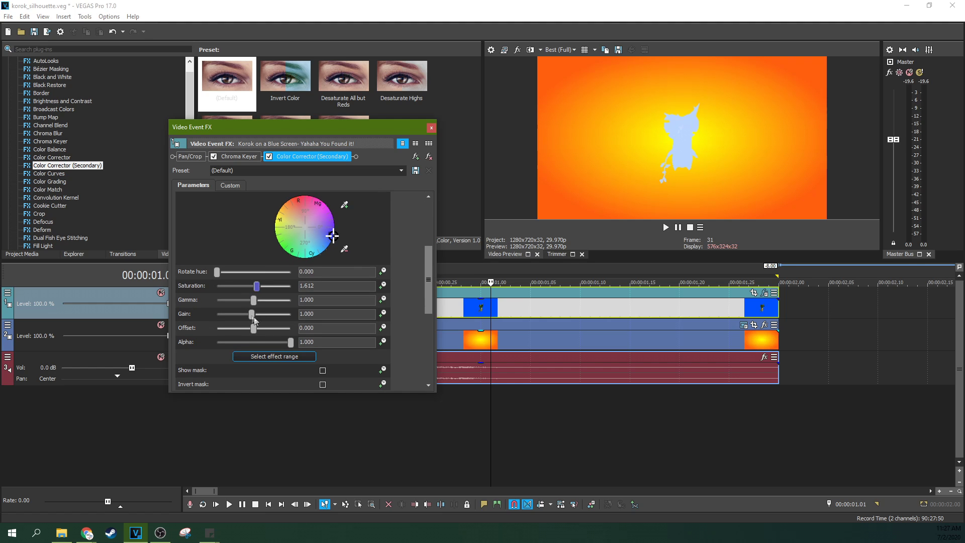
{"action": "left_click_drag", "start_coordinate": [253, 314], "coordinate": [225, 315]}
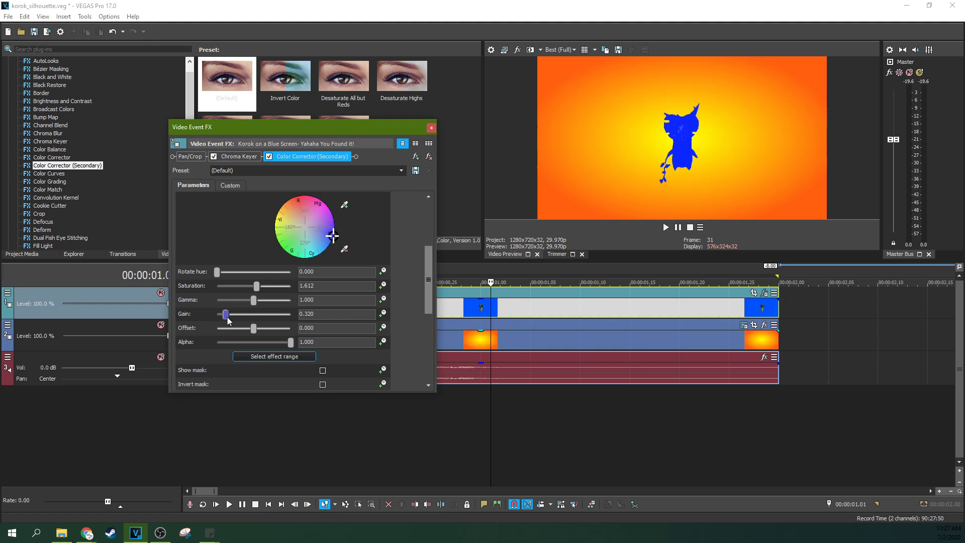
{"action": "left_click_drag", "start_coordinate": [226, 316], "coordinate": [218, 316]}
- Play back the composited clip and pause it to inspect a frame
{"action": "left_click", "coordinate": [676, 308]}
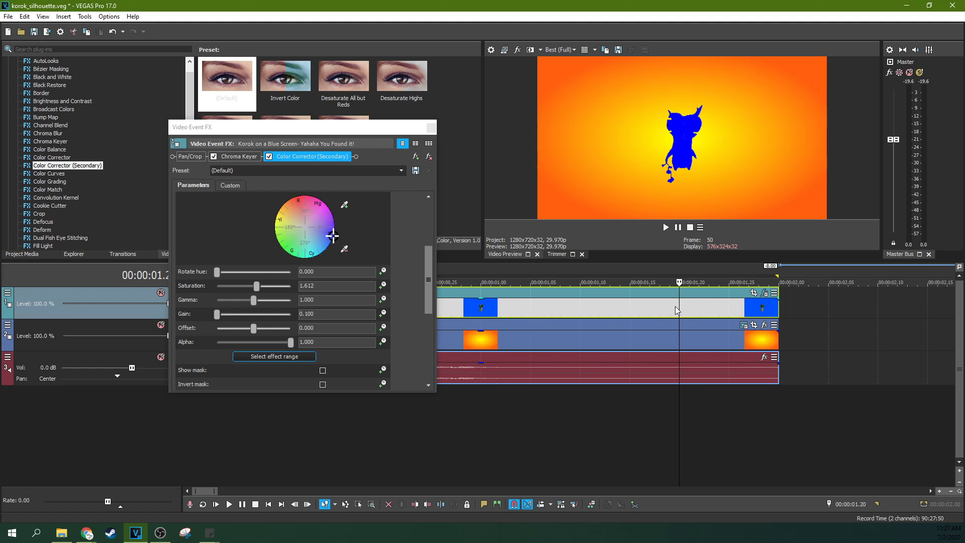
{"action": "left_click", "coordinate": [719, 312]}
{"action": "left_click", "coordinate": [580, 312]}
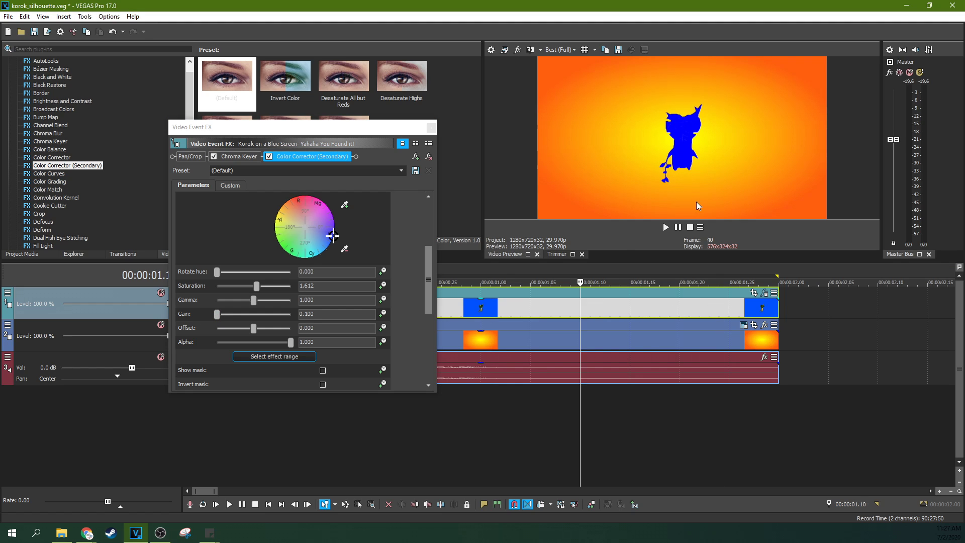
{"action": "left_click", "coordinate": [666, 227]}
{"action": "left_click", "coordinate": [675, 229]}
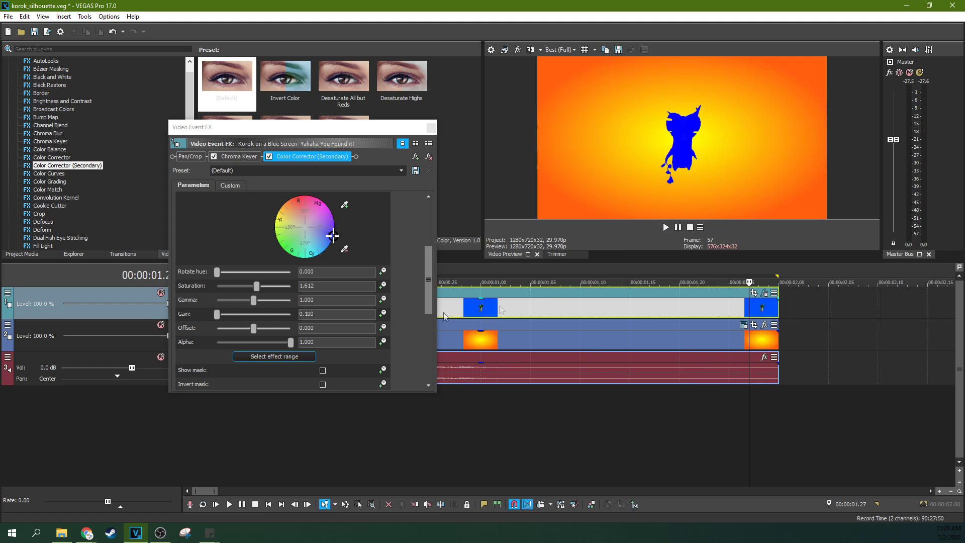
- Tint the Korok silhouette dark green at Chrominance 190.46 and scrub the clip to check it
{"action": "left_click_drag", "start_coordinate": [333, 236], "coordinate": [247, 238]}
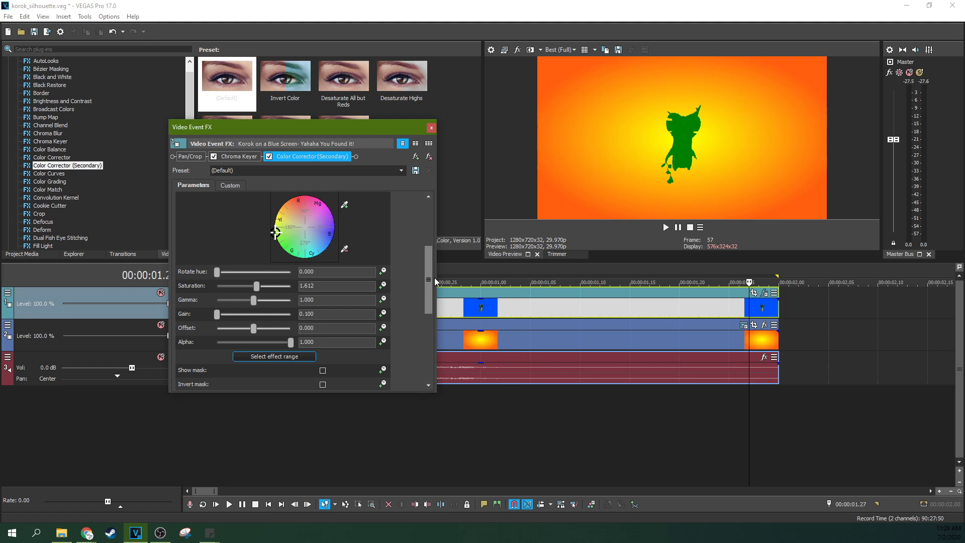
{"action": "scroll", "coordinate": [424, 260], "scroll_direction": "up", "scroll_amount": 3}
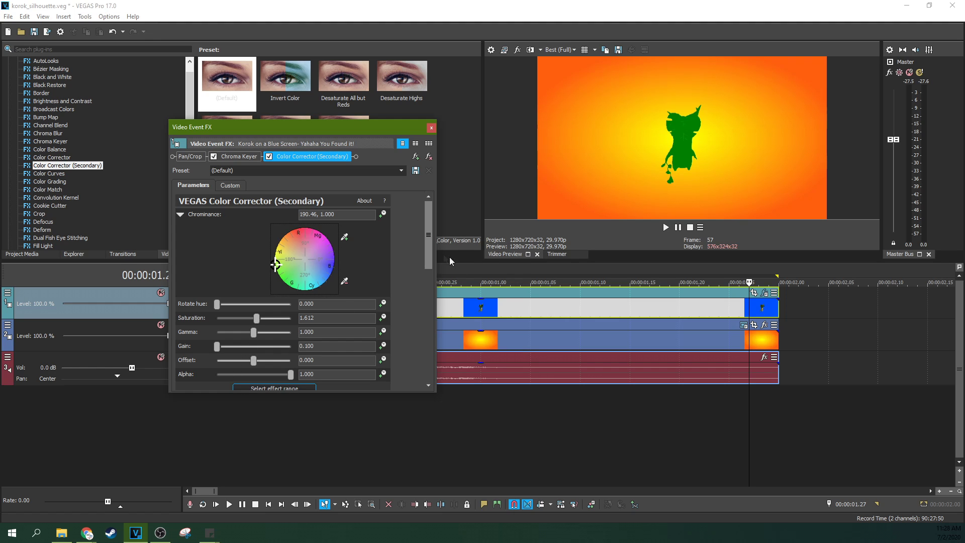
{"action": "left_click_drag", "start_coordinate": [432, 243], "coordinate": [432, 268]}
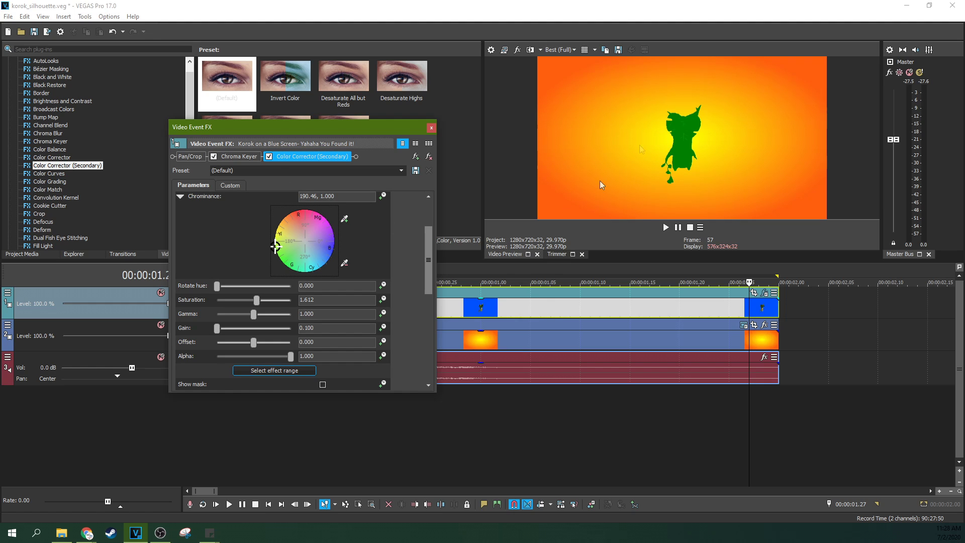
{"action": "left_click_drag", "start_coordinate": [643, 315], "coordinate": [718, 310]}
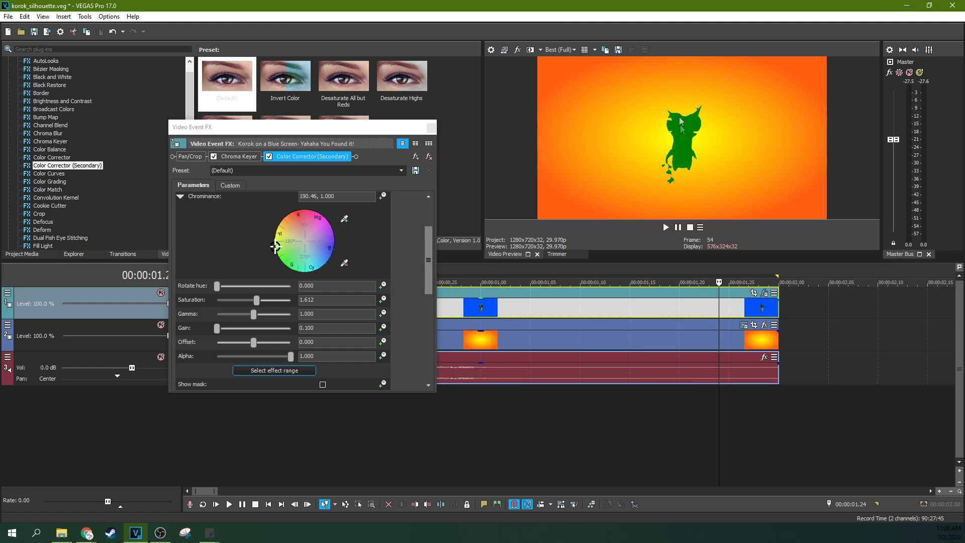
{"action": "left_click", "coordinate": [235, 158]}
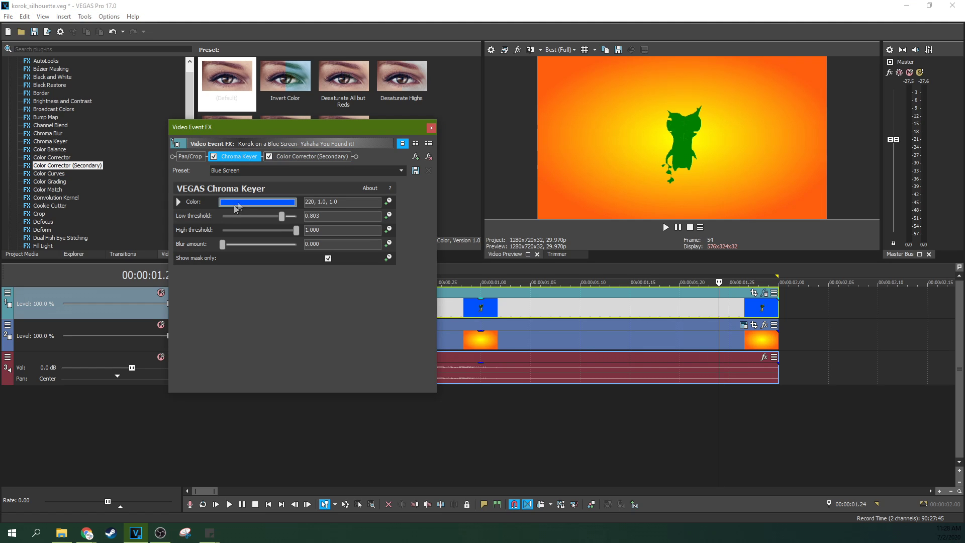
- Lower the Chroma Keyer low threshold so the Korok's leaves fill in, then return to Color Corrector (Secondary)
{"action": "left_click_drag", "start_coordinate": [282, 218], "coordinate": [246, 218]}
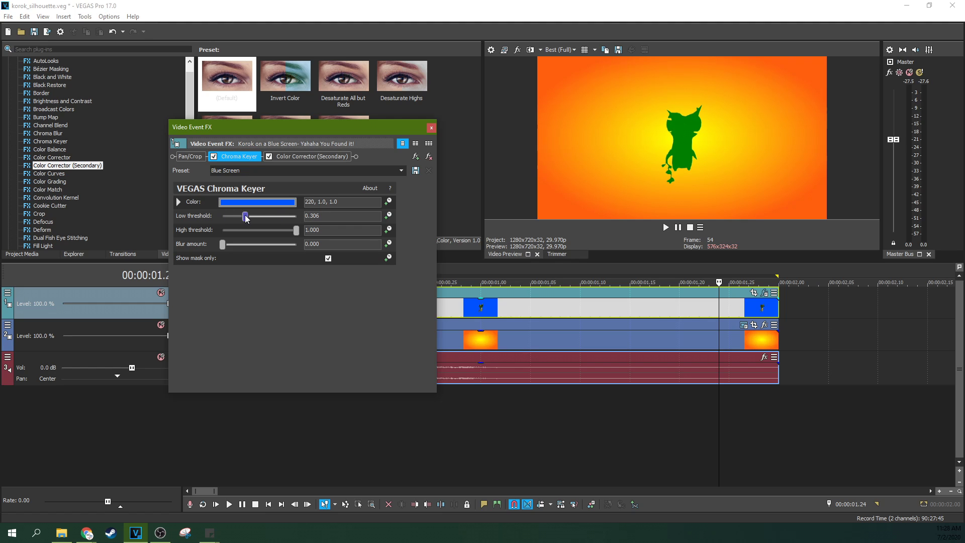
{"action": "left_click", "coordinate": [312, 156]}
{"action": "left_click", "coordinate": [564, 309]}
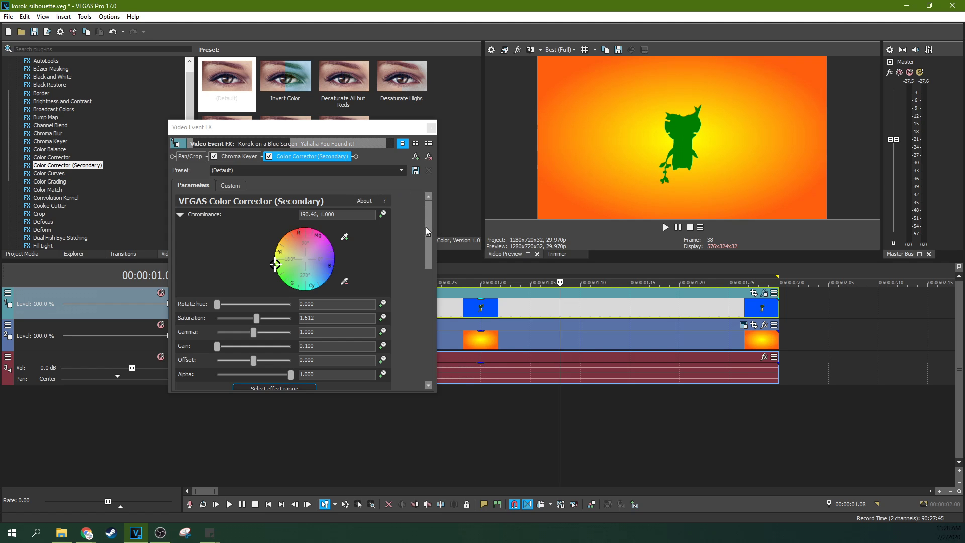
{"action": "left_click_drag", "start_coordinate": [426, 227], "coordinate": [423, 268]}
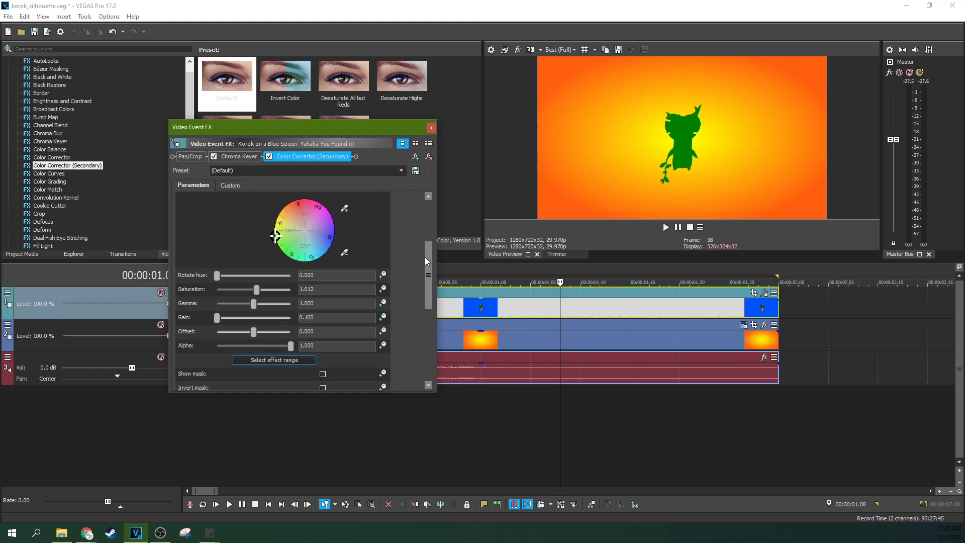
- Reset the Chrominance tint to 0.000 so the silhouette turns black, previewing at frame 39
{"action": "left_click_drag", "start_coordinate": [424, 258], "coordinate": [426, 210]}
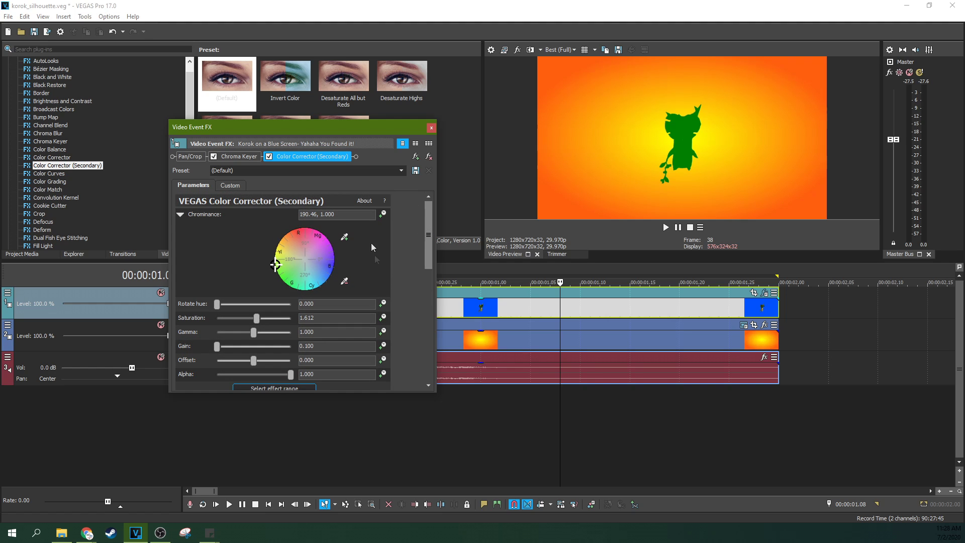
{"action": "left_click_drag", "start_coordinate": [276, 264], "coordinate": [310, 262]}
{"action": "double_click", "coordinate": [309, 262]}
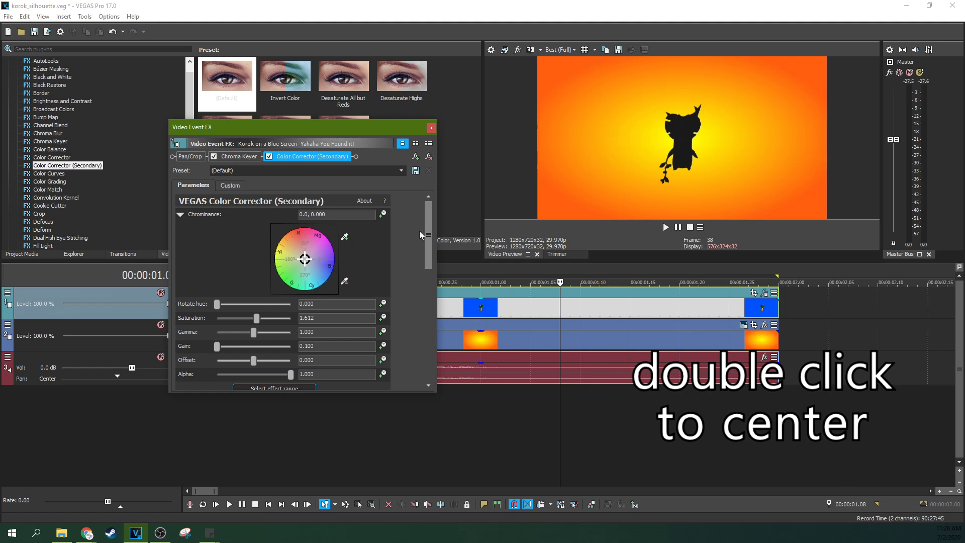
{"action": "left_click", "coordinate": [469, 341]}
{"action": "left_click", "coordinate": [569, 308]}
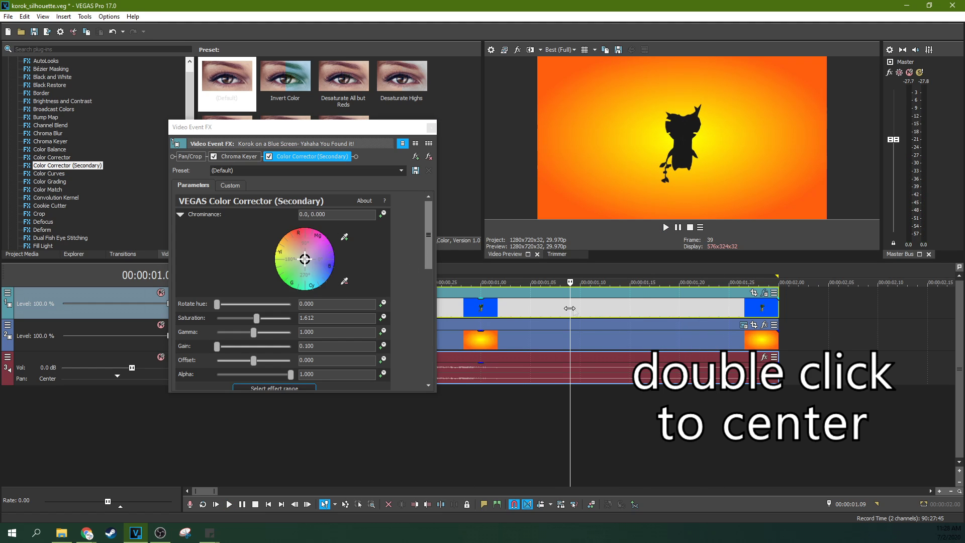
- Lower the Color Corrector (Secondary) Alpha to 0.429 for a semi-transparent shadow
{"action": "left_click", "coordinate": [435, 239]}
{"action": "scroll", "coordinate": [365, 328], "scroll_direction": "down", "scroll_amount": 2}
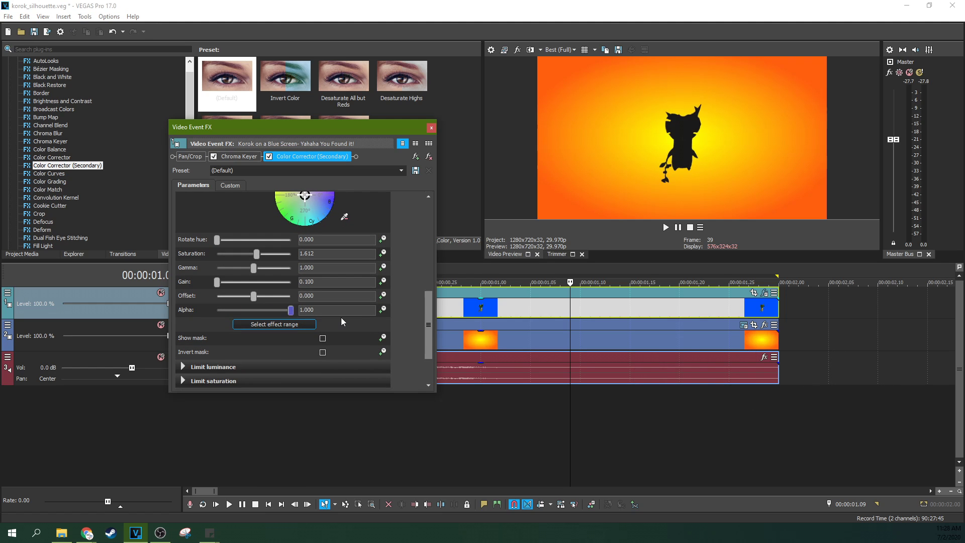
{"action": "left_click_drag", "start_coordinate": [290, 309], "coordinate": [248, 320]}
{"action": "left_click", "coordinate": [475, 309]}
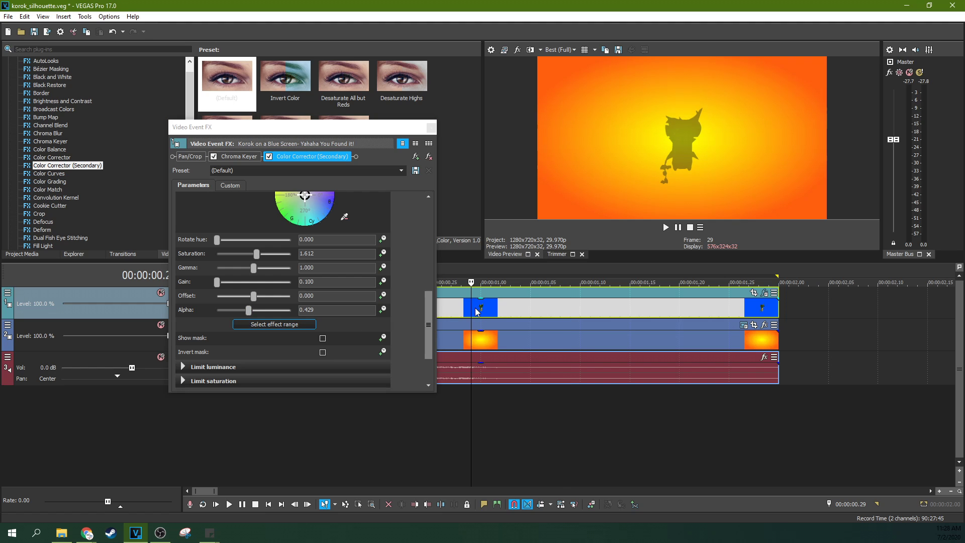
- Close the effect settings, preview the clip, and set the shadow track's compositing mode to 3D Source Alpha
{"action": "left_click", "coordinate": [432, 129]}
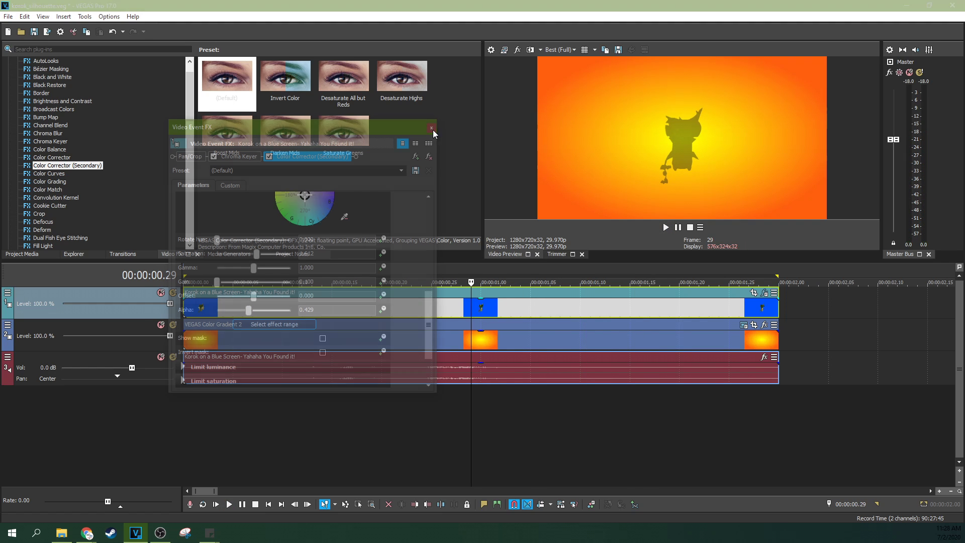
{"action": "left_click", "coordinate": [213, 505]}
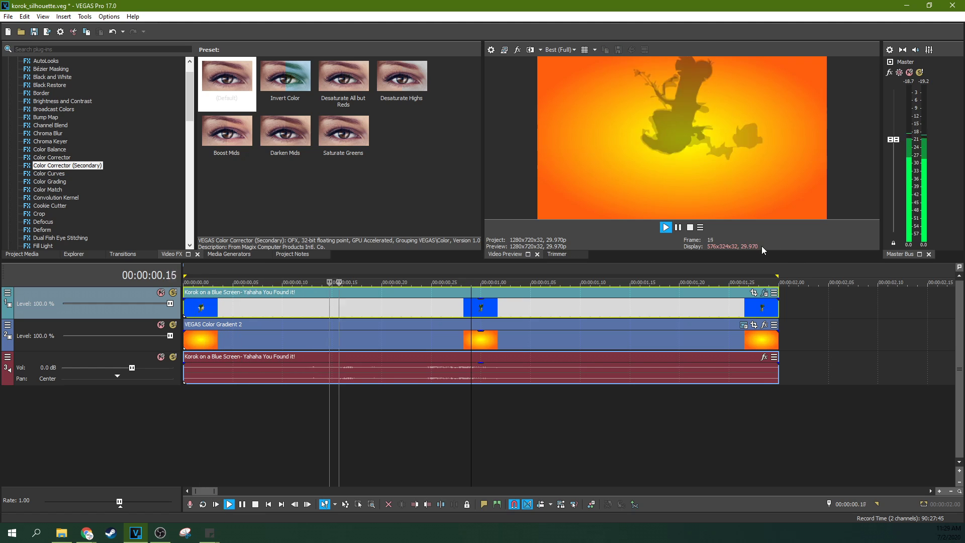
{"action": "left_click", "coordinate": [678, 227]}
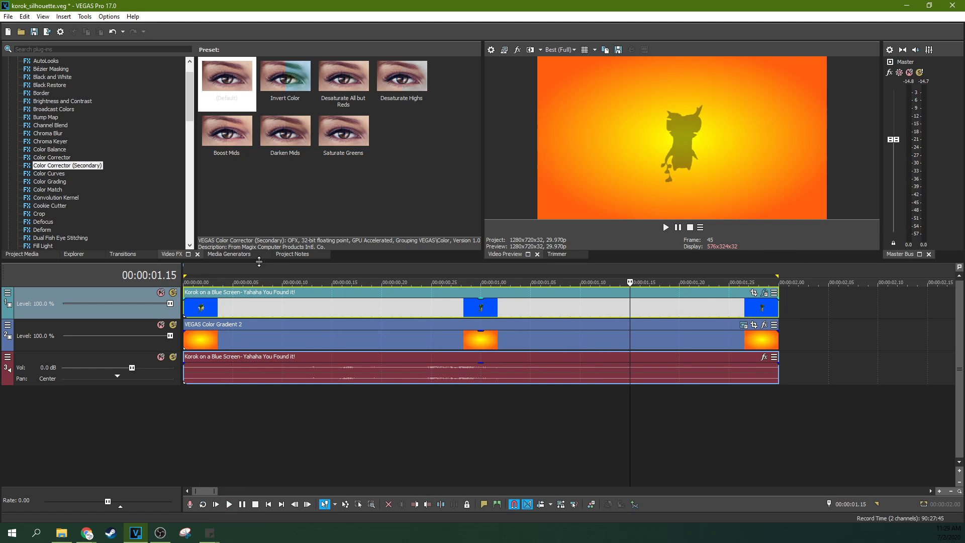
{"action": "left_click", "coordinate": [7, 294]}
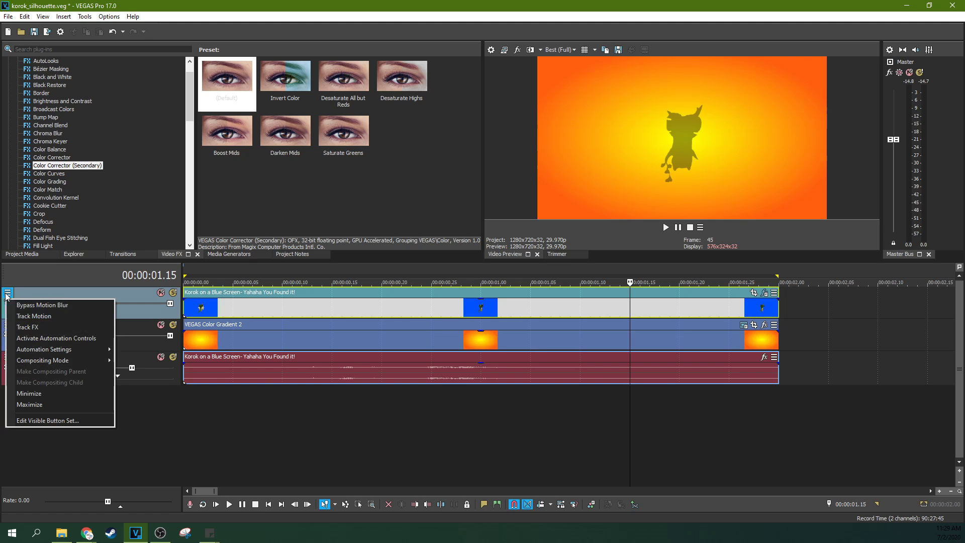
{"action": "mouse_move", "coordinate": [69, 361]}
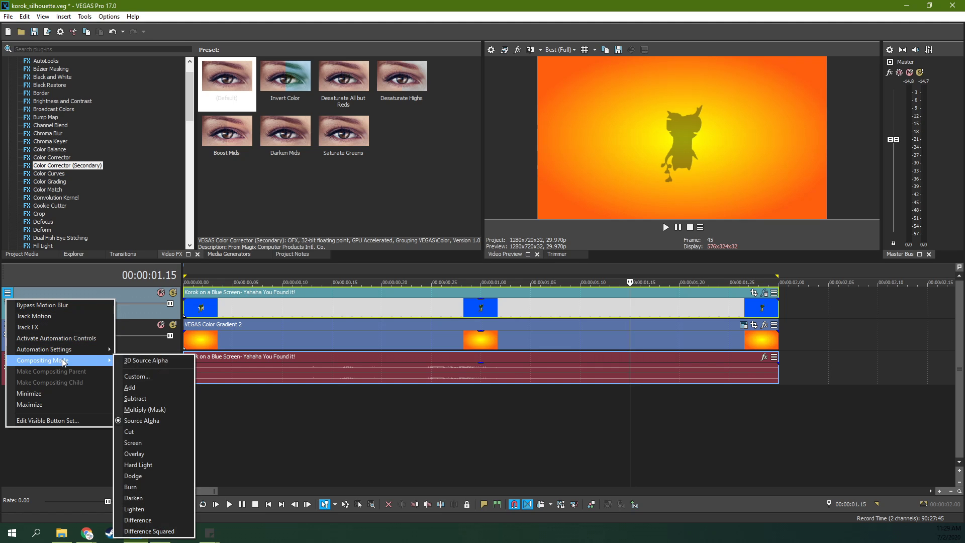
{"action": "left_click", "coordinate": [135, 361]}
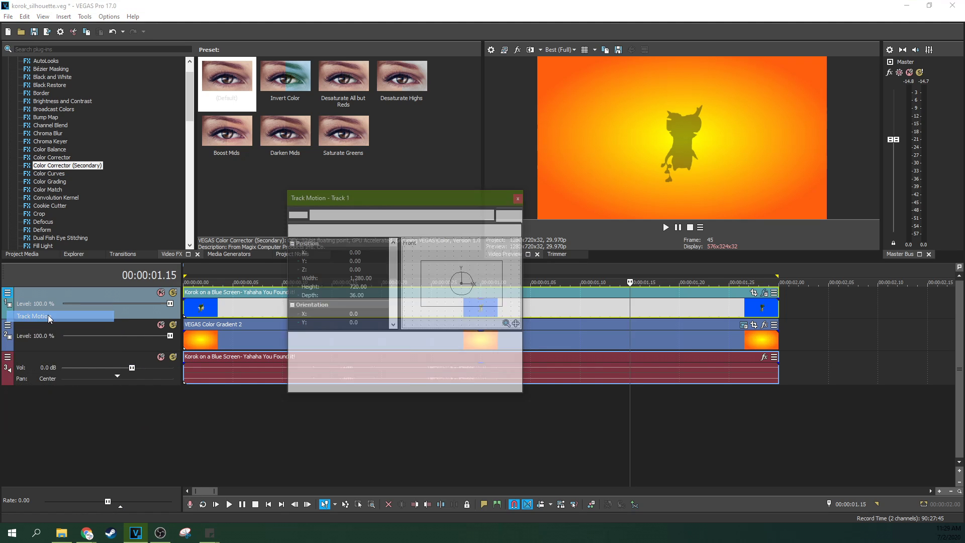
- In Track Motion, tilt the shadow plane back to Orientation X −48.5
{"action": "left_click_drag", "start_coordinate": [441, 195], "coordinate": [358, 168]}
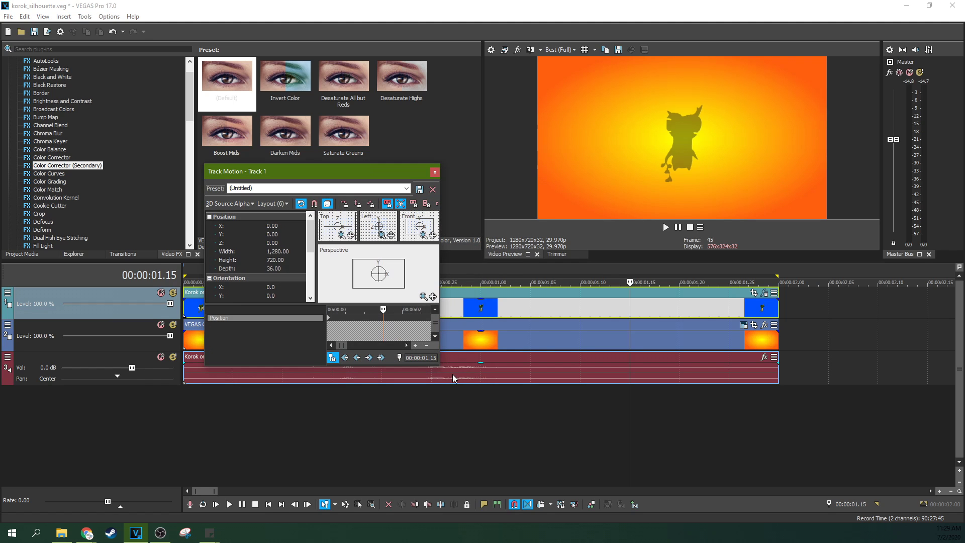
{"action": "left_click_drag", "start_coordinate": [436, 366], "coordinate": [576, 404]}
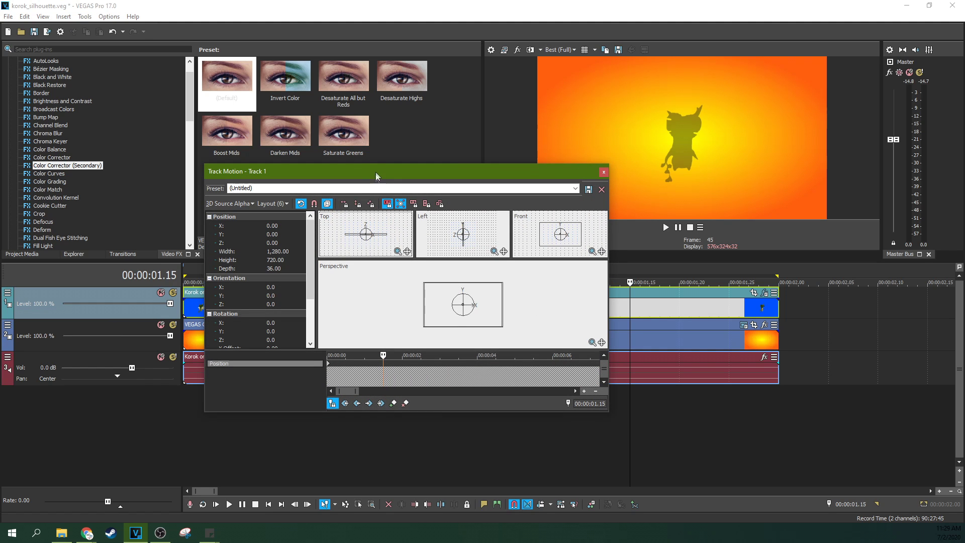
{"action": "left_click_drag", "start_coordinate": [374, 171], "coordinate": [341, 163]}
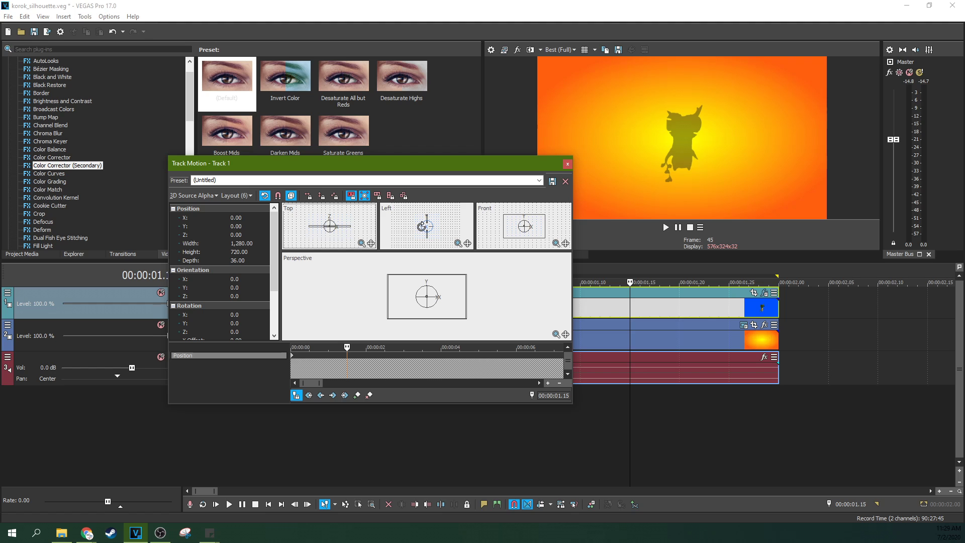
{"action": "left_click_drag", "start_coordinate": [421, 226], "coordinate": [427, 226]}
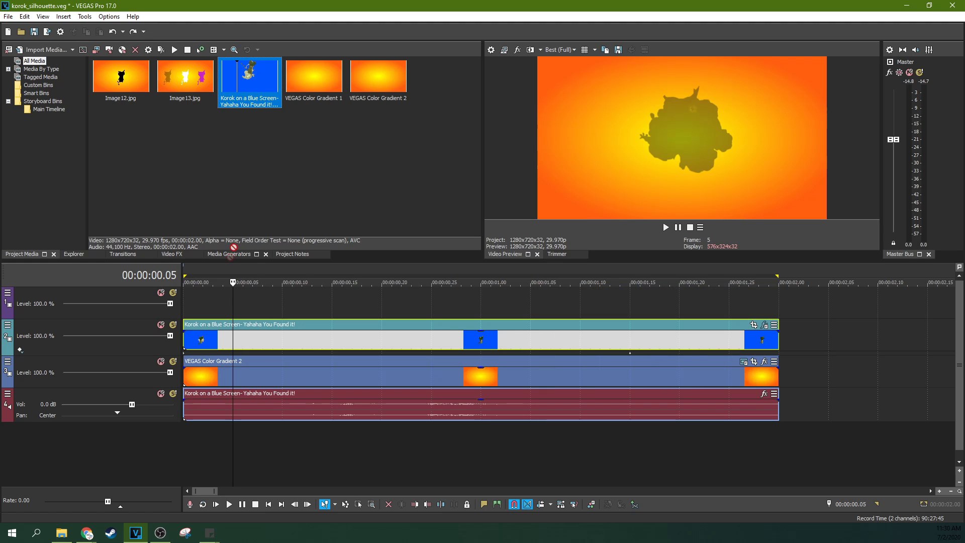
{"action": "left_click_drag", "start_coordinate": [233, 247], "coordinate": [177, 302]}
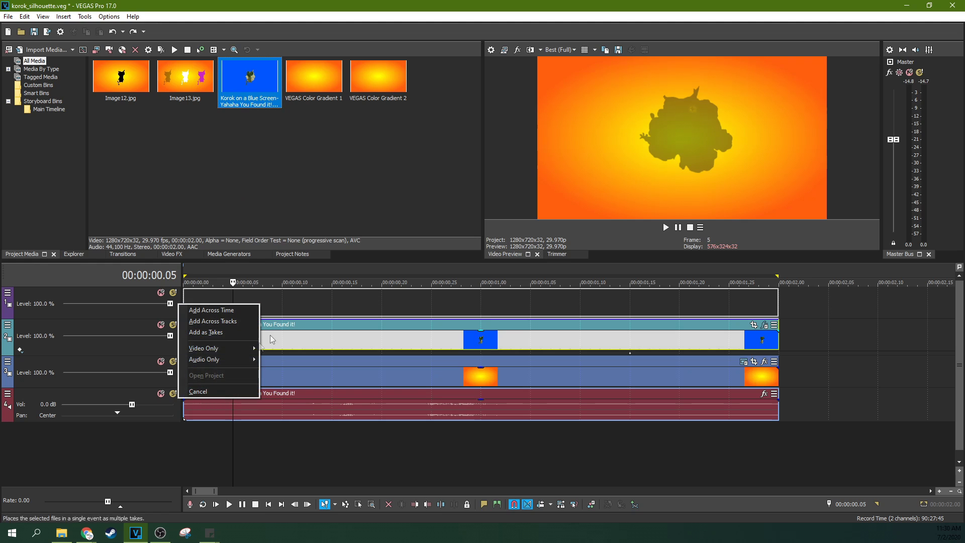
- Add only the Korok video across time onto the empty top track, playhead at 00:00:00.15
{"action": "mouse_move", "coordinate": [239, 352]}
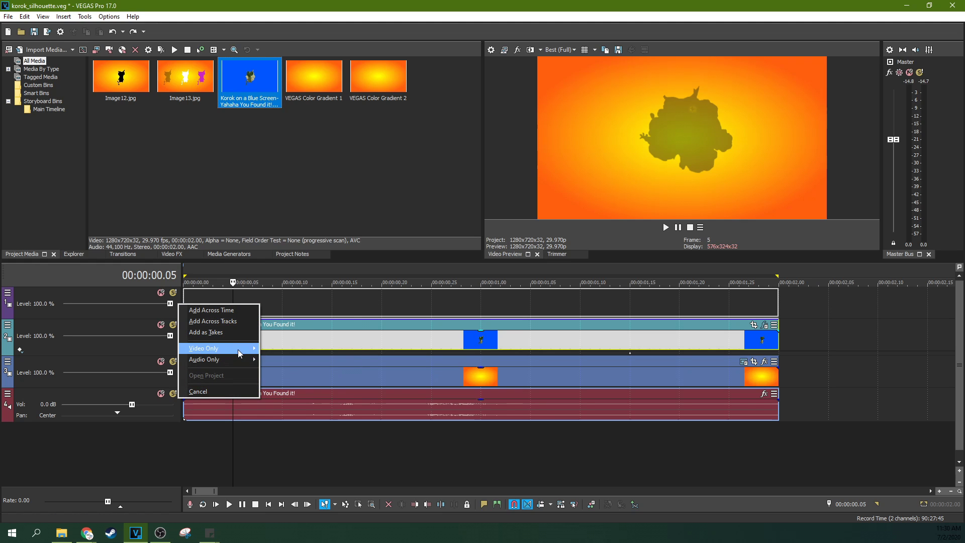
{"action": "left_click", "coordinate": [292, 346]}
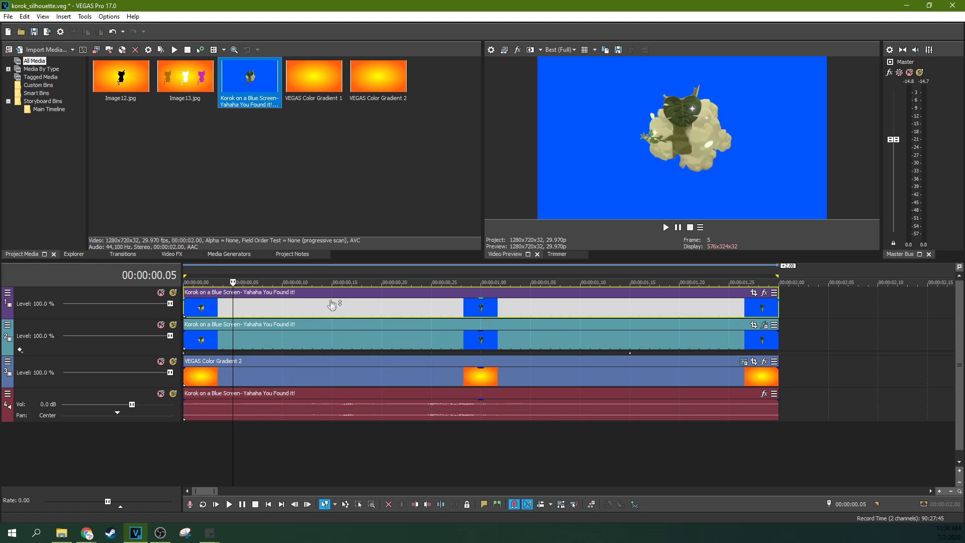
{"action": "left_click", "coordinate": [330, 308]}
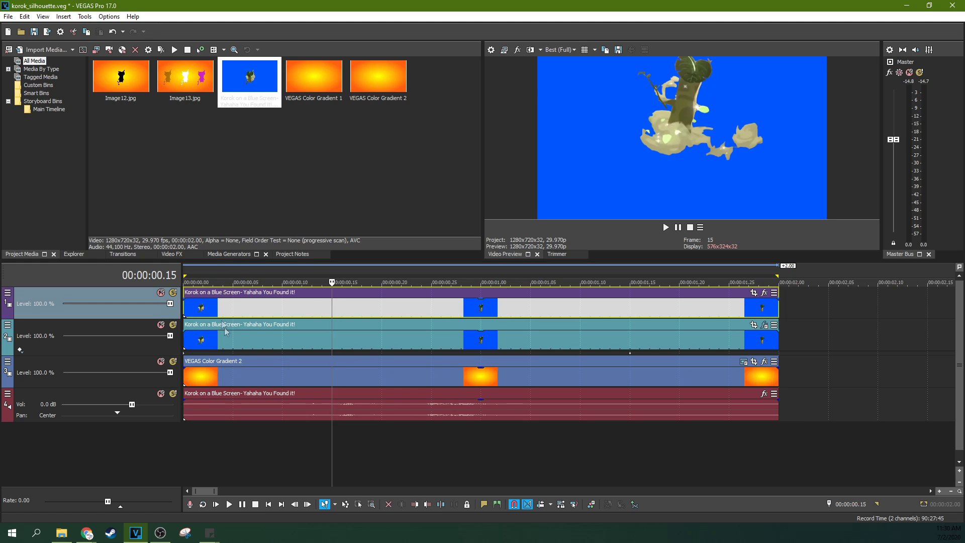
- Copy the track 2 shadow event and paste its event attributes onto the top Korok event
{"action": "left_click", "coordinate": [273, 334]}
{"action": "right_click", "coordinate": [313, 324]}
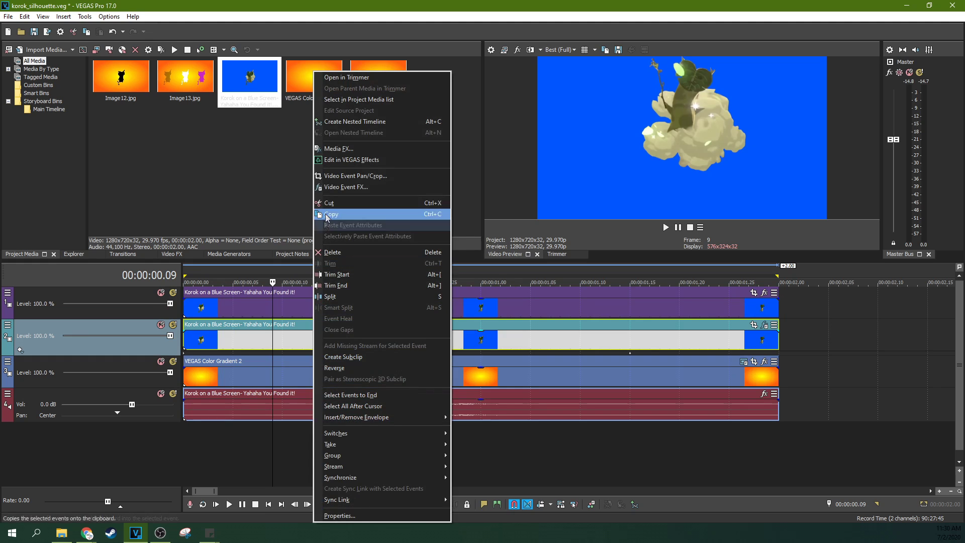
{"action": "left_click", "coordinate": [332, 214]}
{"action": "right_click", "coordinate": [303, 306]}
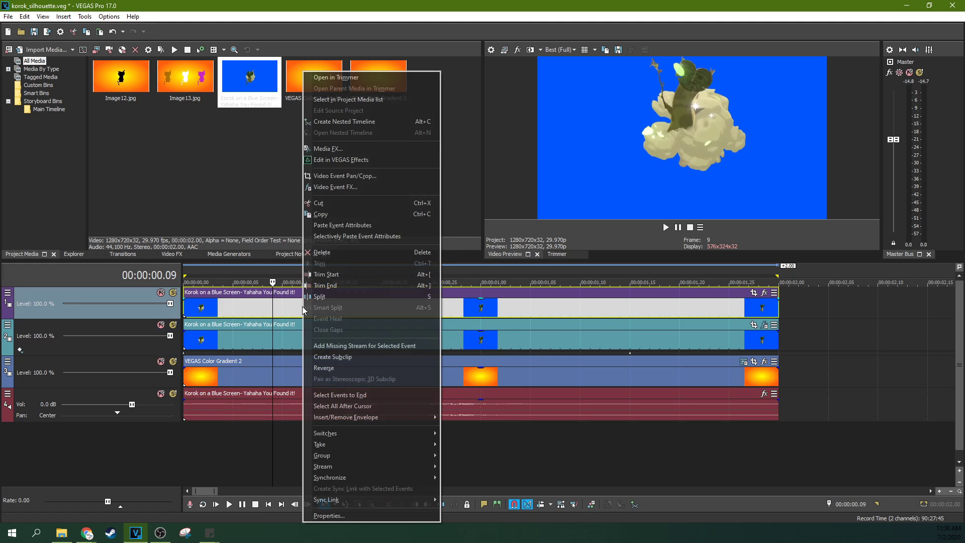
{"action": "left_click", "coordinate": [349, 226]}
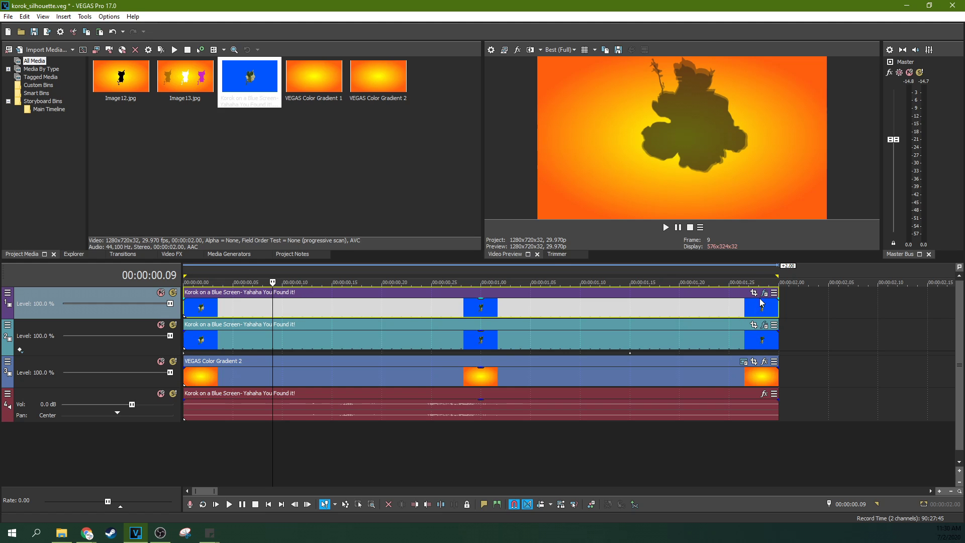
{"action": "left_click", "coordinate": [607, 308]}
{"action": "key", "text": "space"}
{"action": "key", "text": "space"}
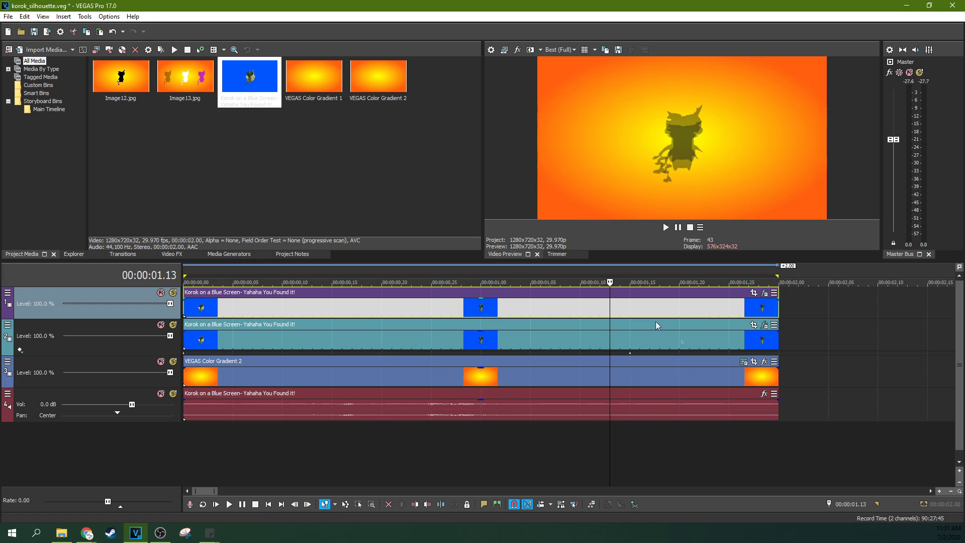
{"action": "left_click", "coordinate": [764, 294]}
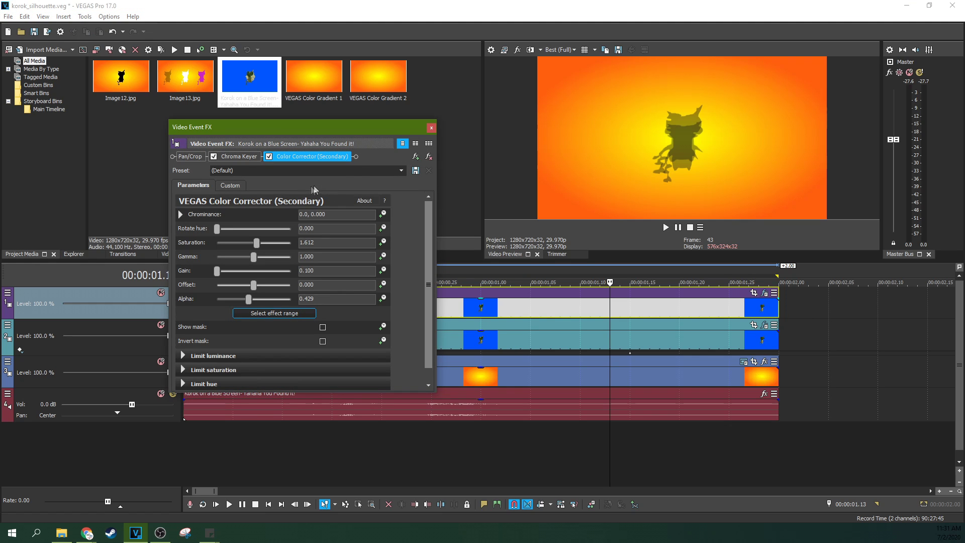
- Remove Color Corrector (Secondary) from the top event and turn off Chroma Keyer's Show mask only
{"action": "left_click", "coordinate": [428, 157]}
{"action": "left_click", "coordinate": [234, 157]}
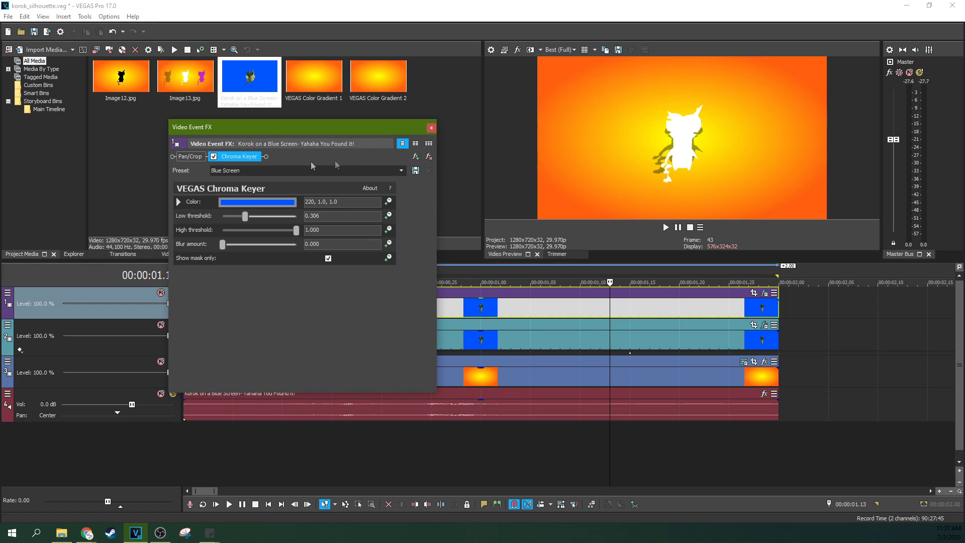
{"action": "left_click", "coordinate": [328, 259]}
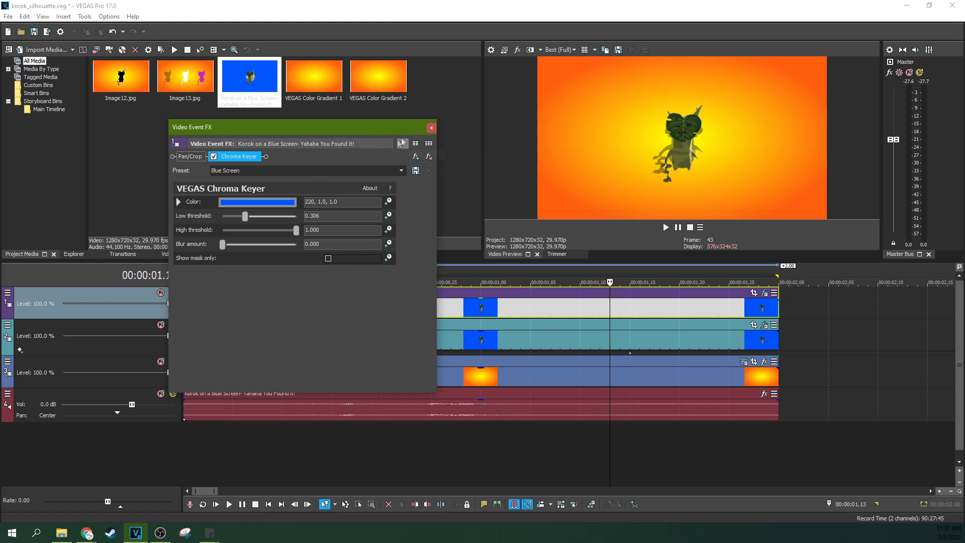
{"action": "left_click", "coordinate": [431, 128]}
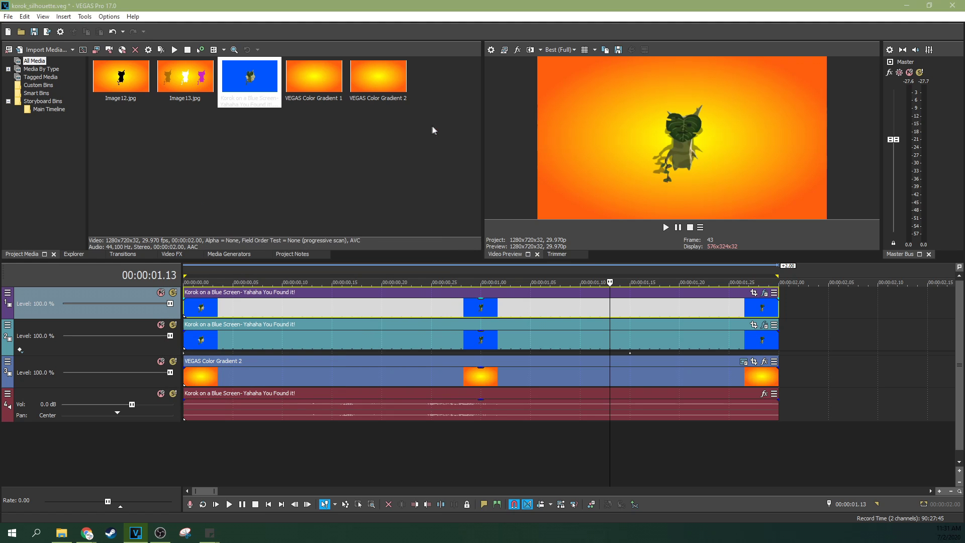
- Play back the composite from 00:00:00.12 to check full-colour Korok over its shadow
{"action": "left_click", "coordinate": [303, 403]}
{"action": "key", "text": "space"}
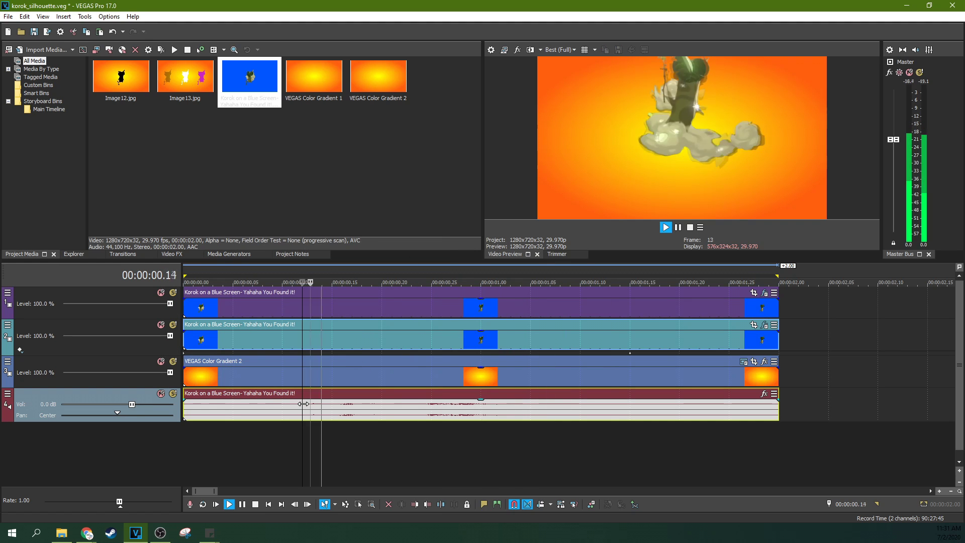
{"action": "key", "text": "space"}
{"action": "key", "text": "space"}
{"action": "key", "text": "space"}
{"action": "key", "text": "space"}
{"action": "key", "text": "space"}
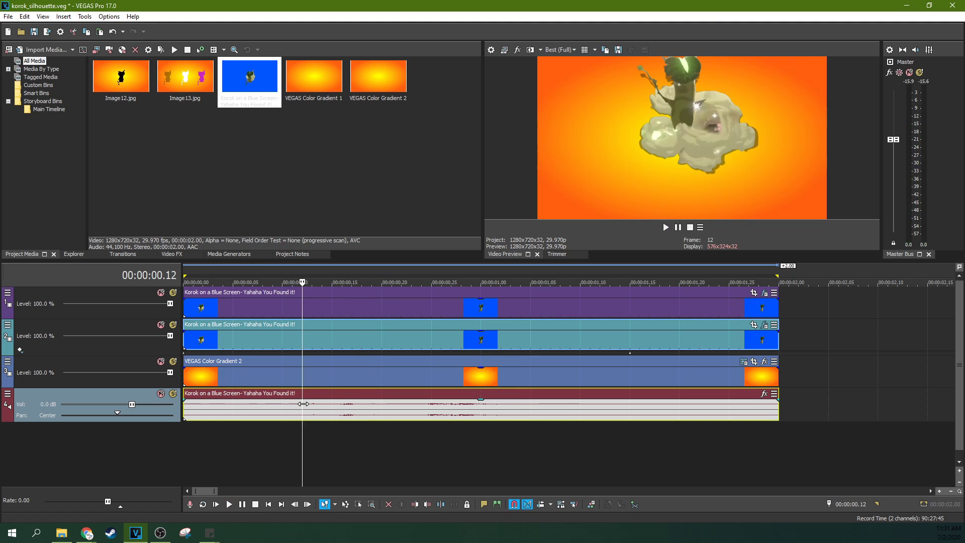
{"action": "scroll", "coordinate": [676, 361], "scroll_direction": "up", "scroll_amount": 3}
{"action": "key", "text": "space"}
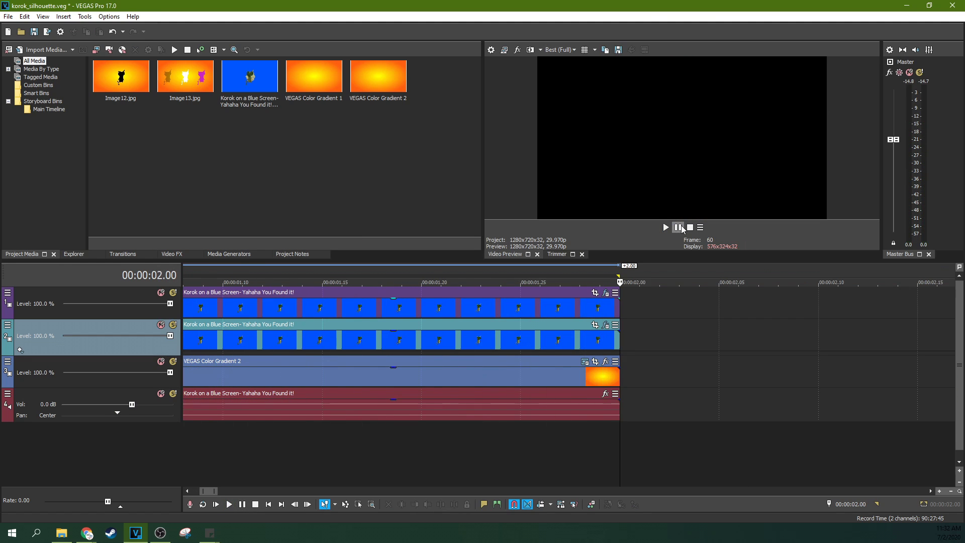
{"action": "left_click", "coordinate": [421, 337]}
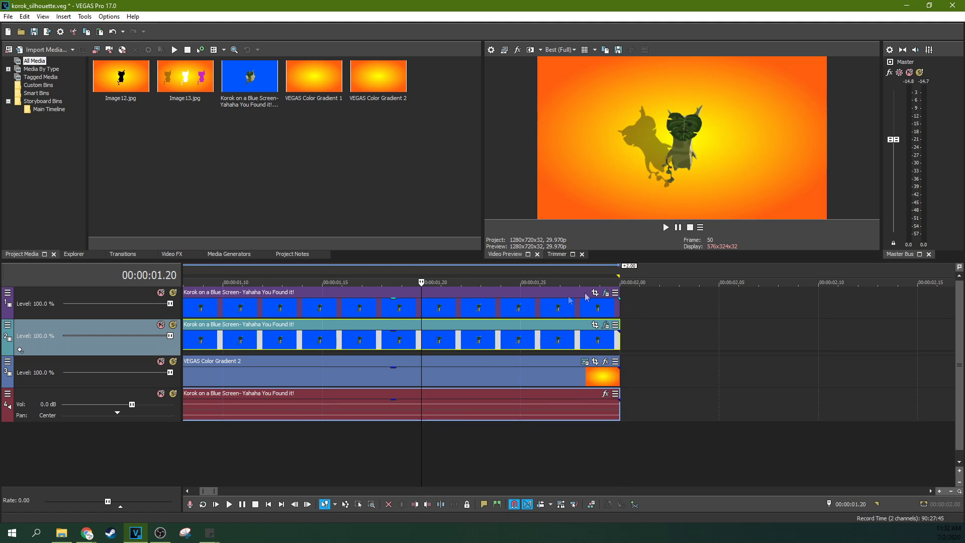
- Move the shadow event's Pan/Crop centre to X 594.1, Y 329.4 and preview the result
{"action": "left_click", "coordinate": [594, 324]}
{"action": "left_click_drag", "start_coordinate": [359, 280], "coordinate": [354, 277]}
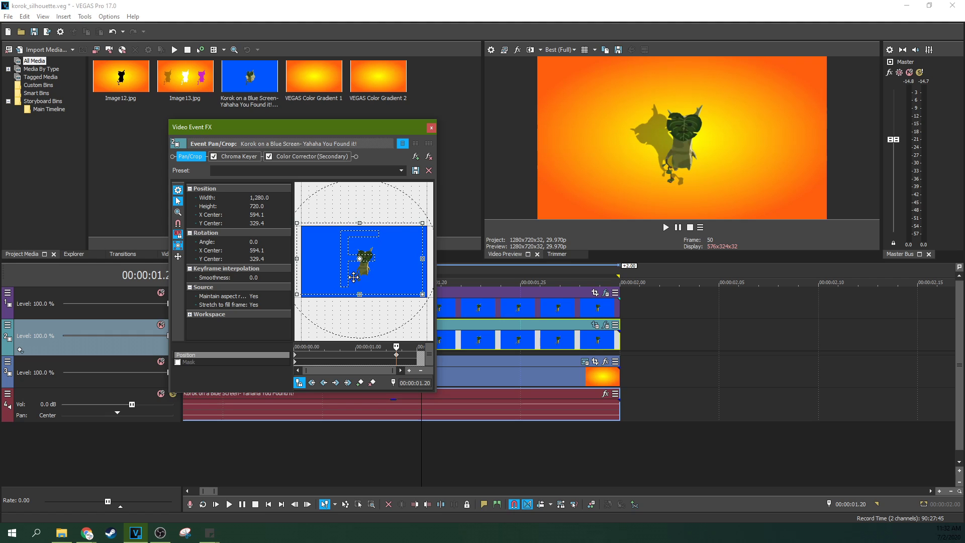
{"action": "left_click", "coordinate": [431, 128]}
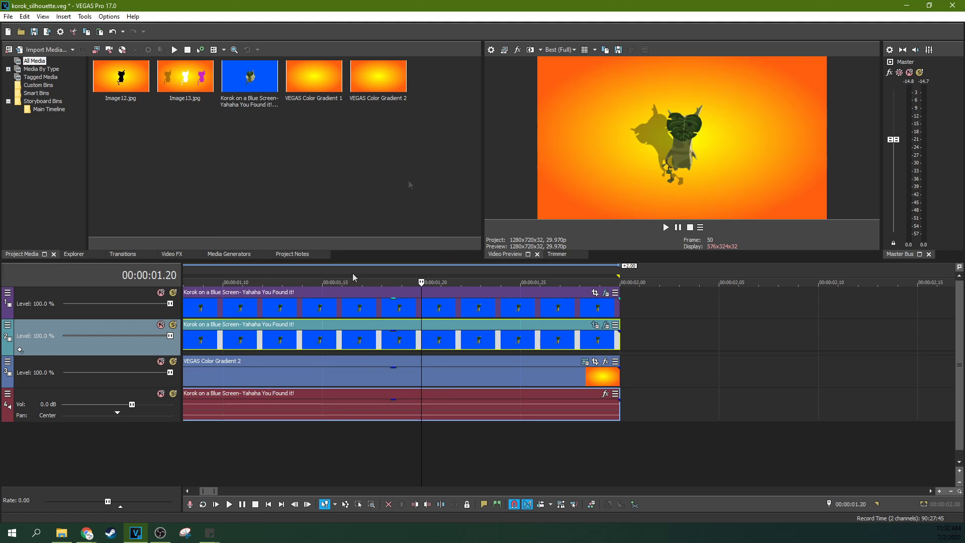
{"action": "left_click", "coordinate": [215, 504]}
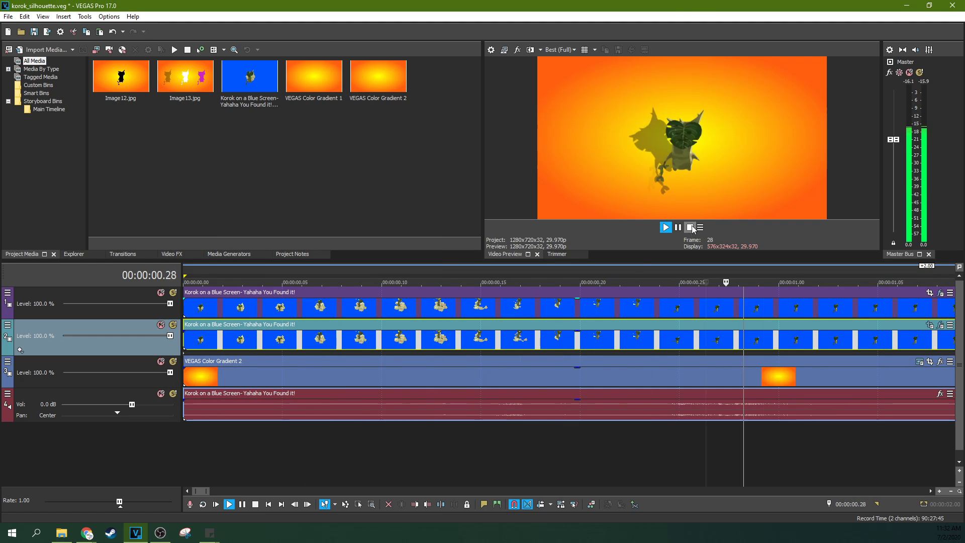
{"action": "left_click", "coordinate": [678, 228]}
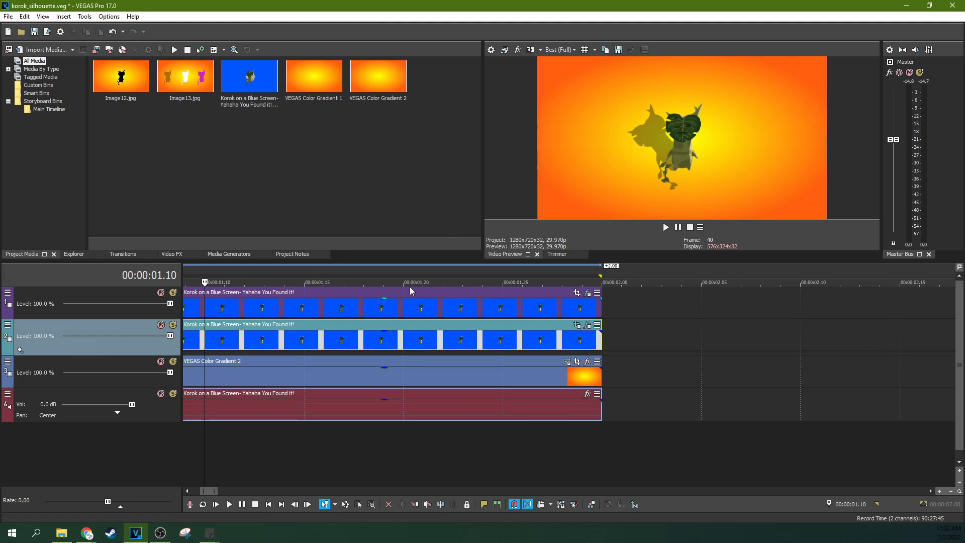